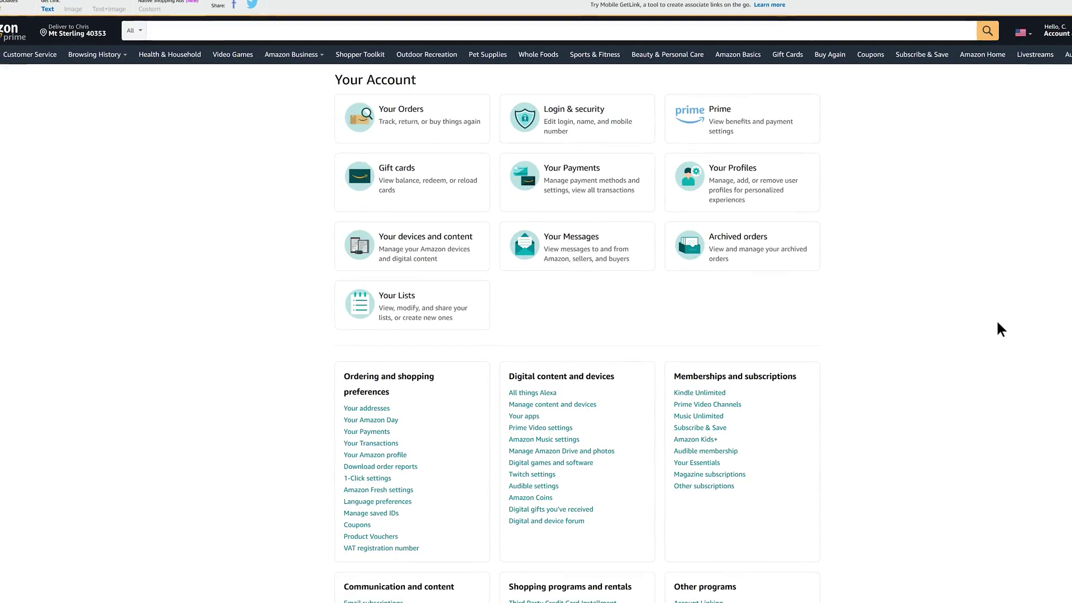
Go to Digital games and software under Your Account's Digital content and devices.
scroll(897, 383, down, 1)
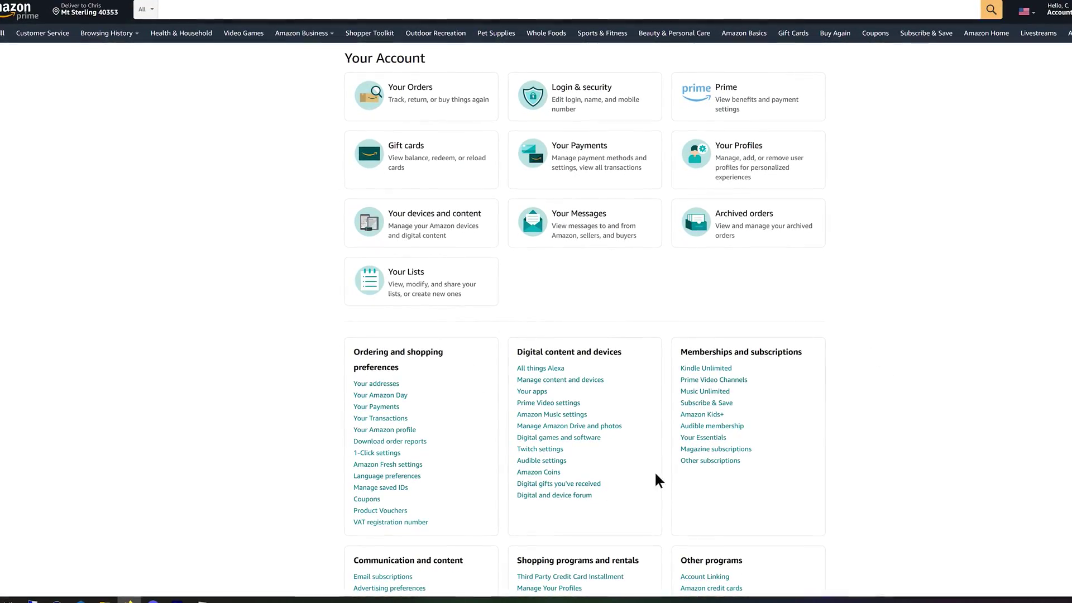
scroll(508, 407, down, 1)
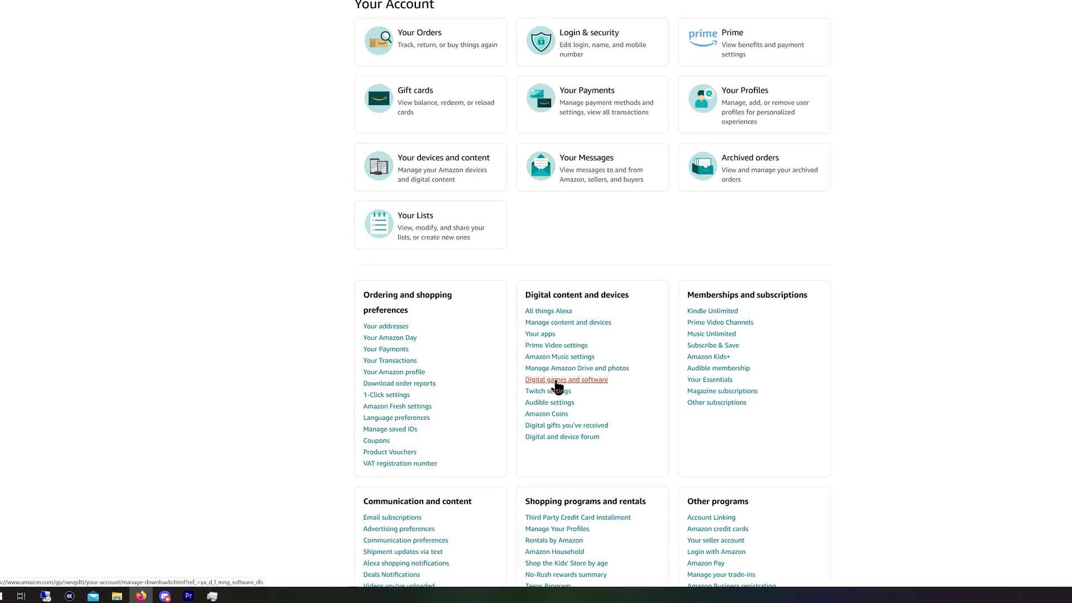
click(603, 380)
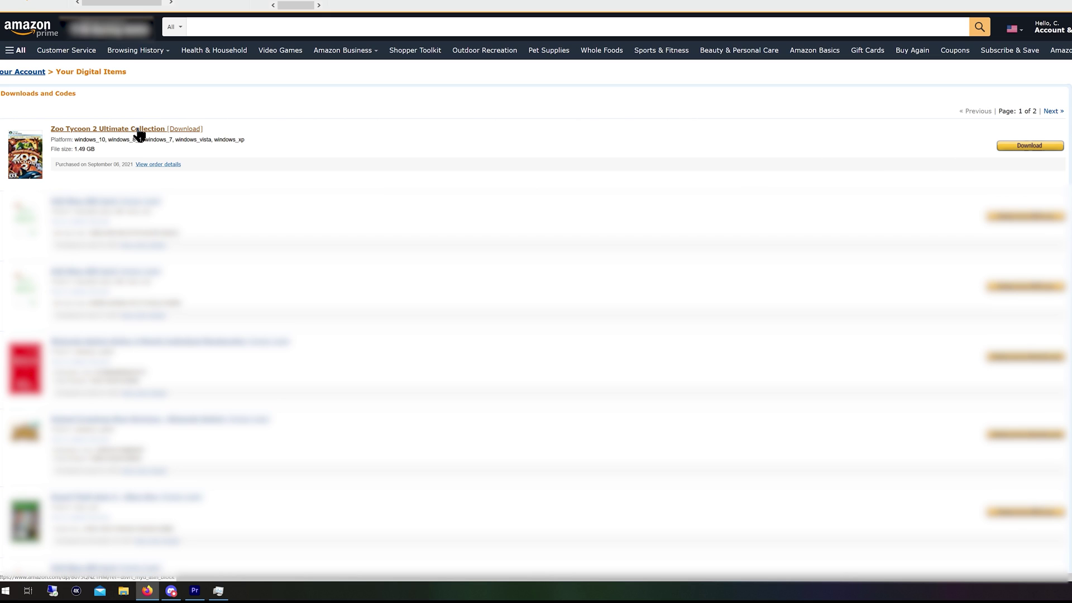
Download the Zoo Tycoon 2 Ultimate Collection downloader and save the file to disk.
click(1026, 148)
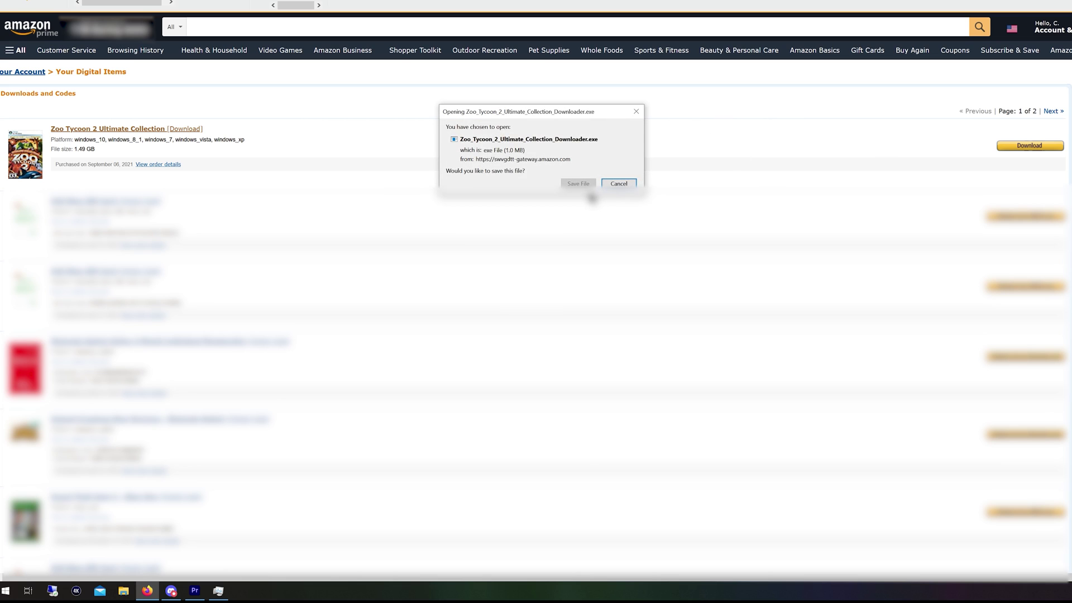
click(579, 184)
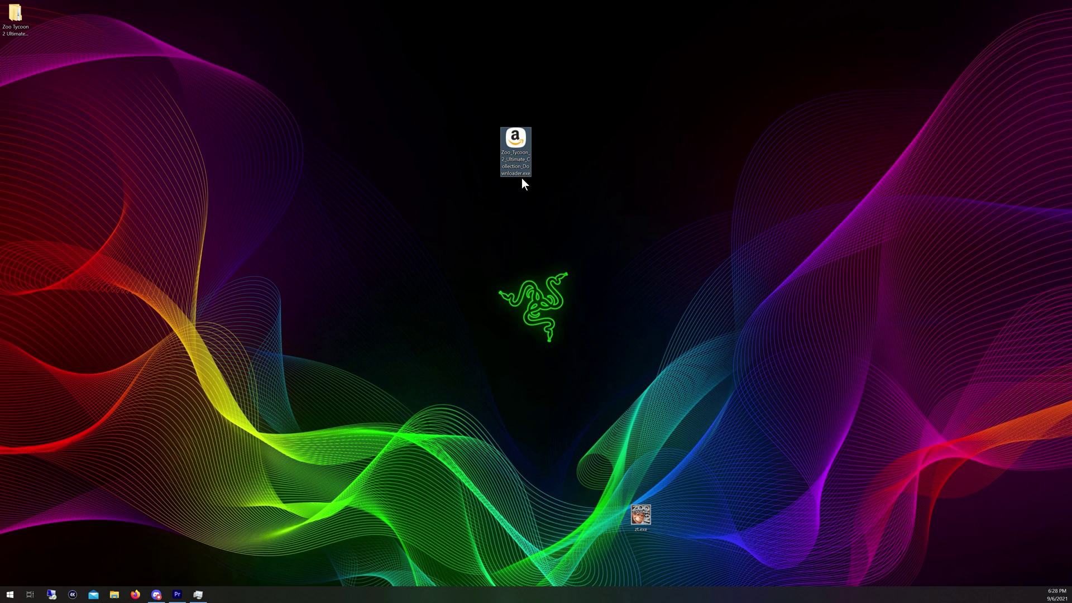
Run the desktop downloader, answer the script error, and let the 1.49 GB game download.
double_click(518, 144)
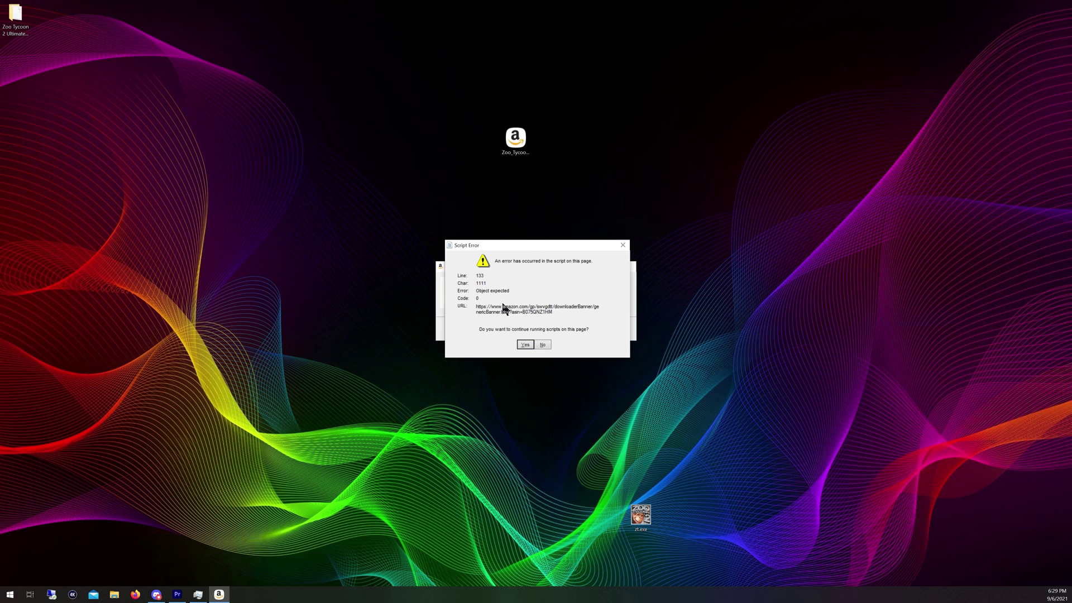
click(525, 345)
click(524, 345)
click(525, 344)
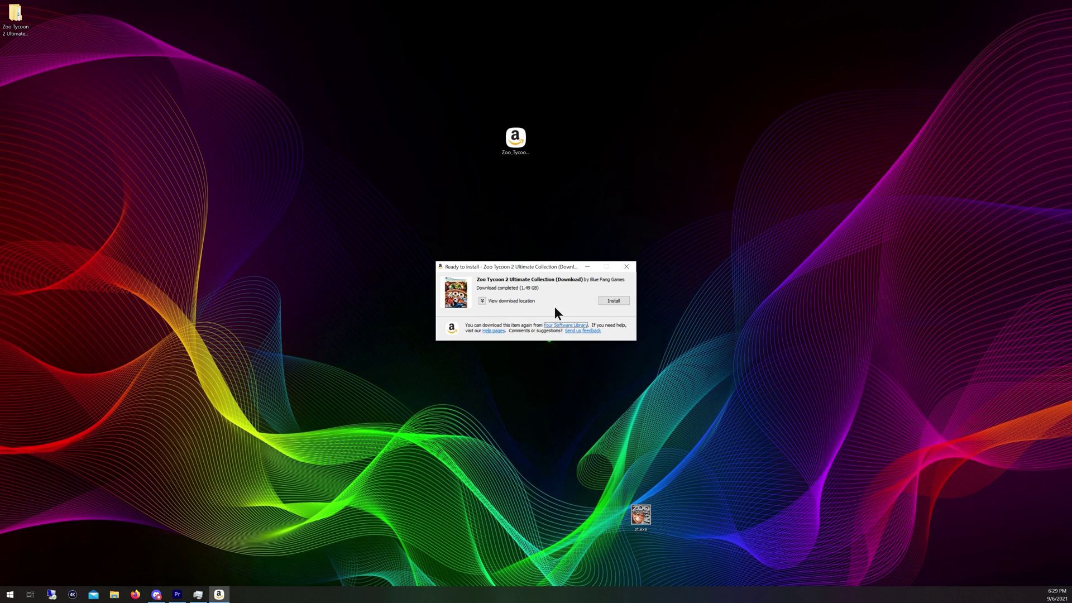
Start the install, go into the extracted ZT2UC folder, and select autorun.exe.
click(614, 302)
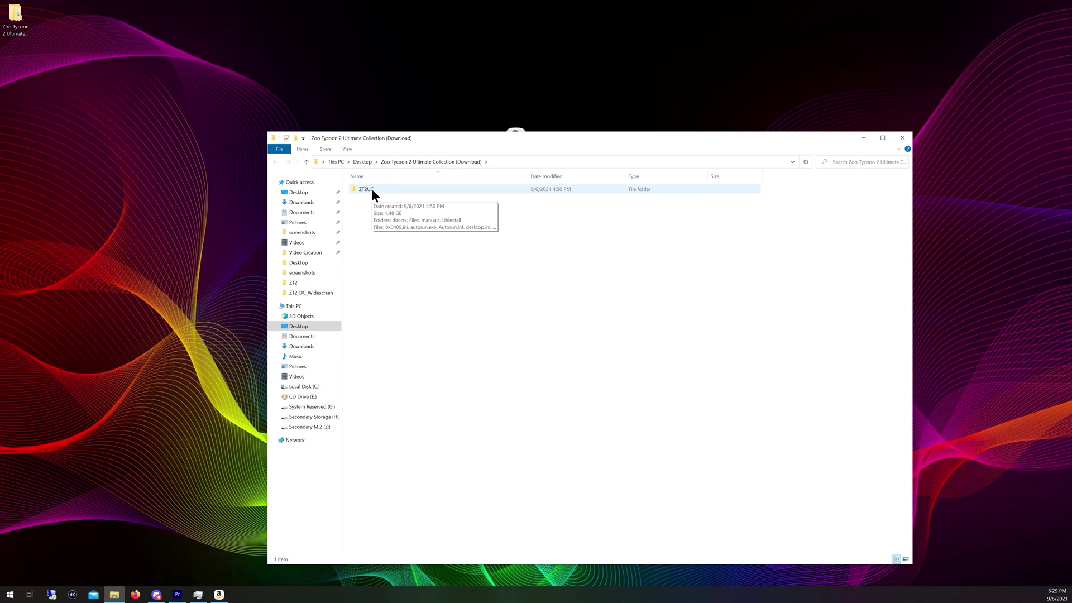
double_click(370, 189)
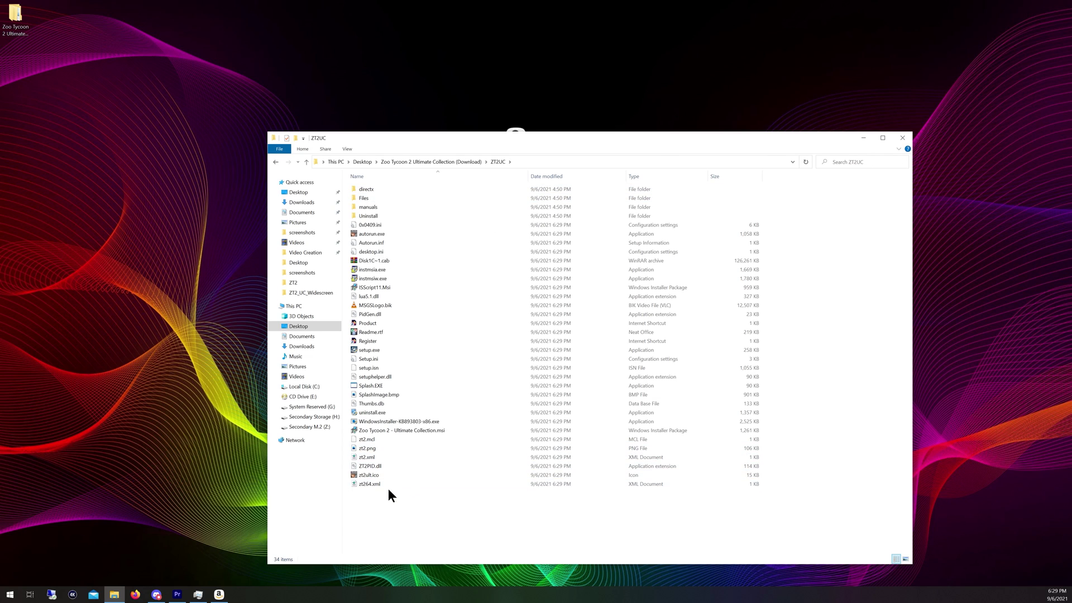
click(375, 236)
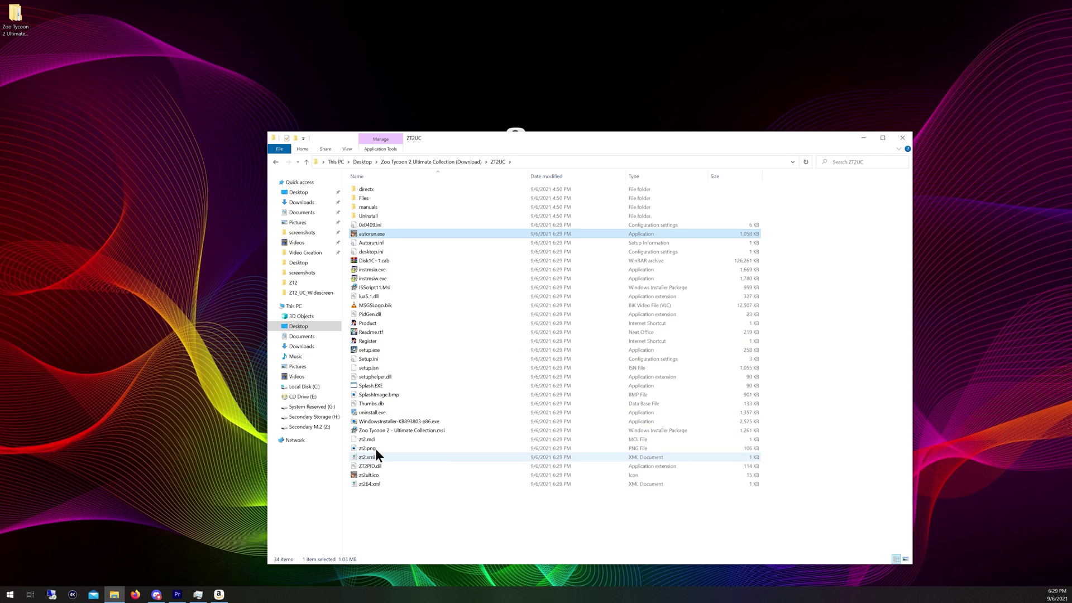
Run autorun.exe, choose Install, and approve the User Account Control prompt.
double_click(373, 234)
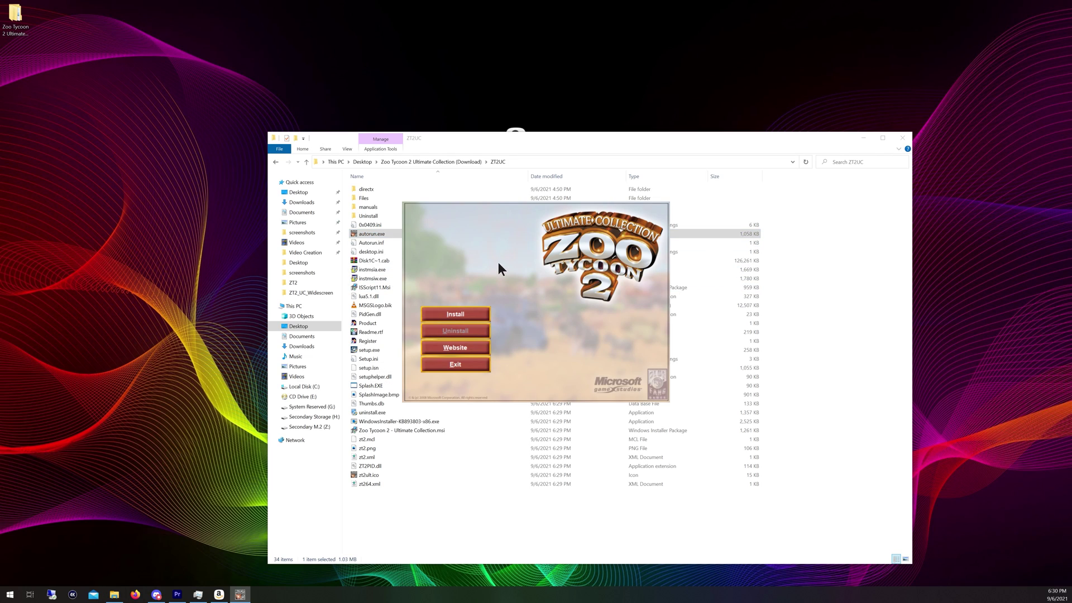
click(456, 315)
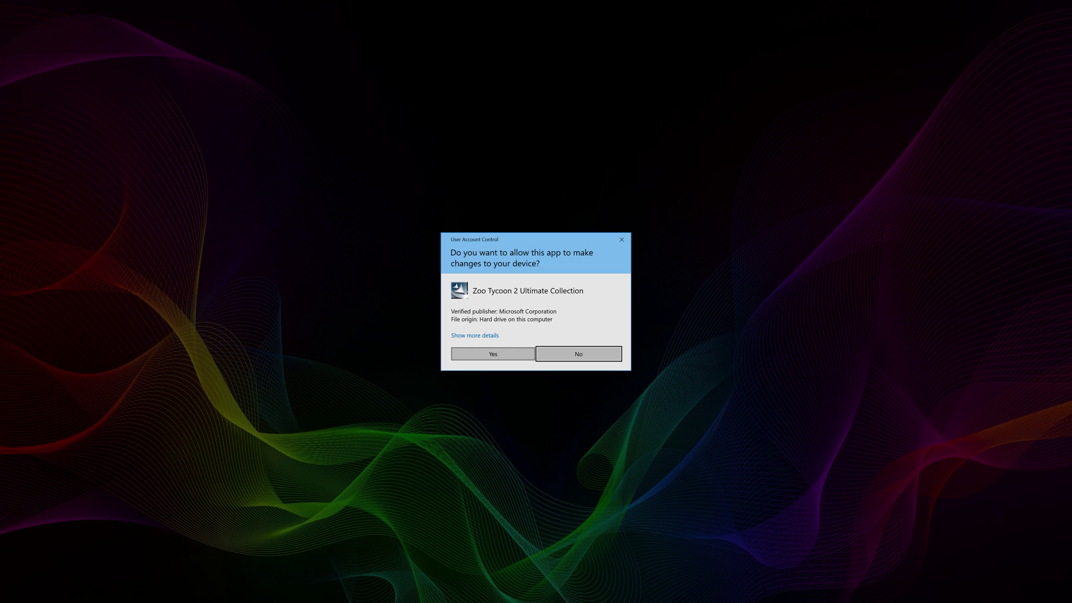
click(493, 352)
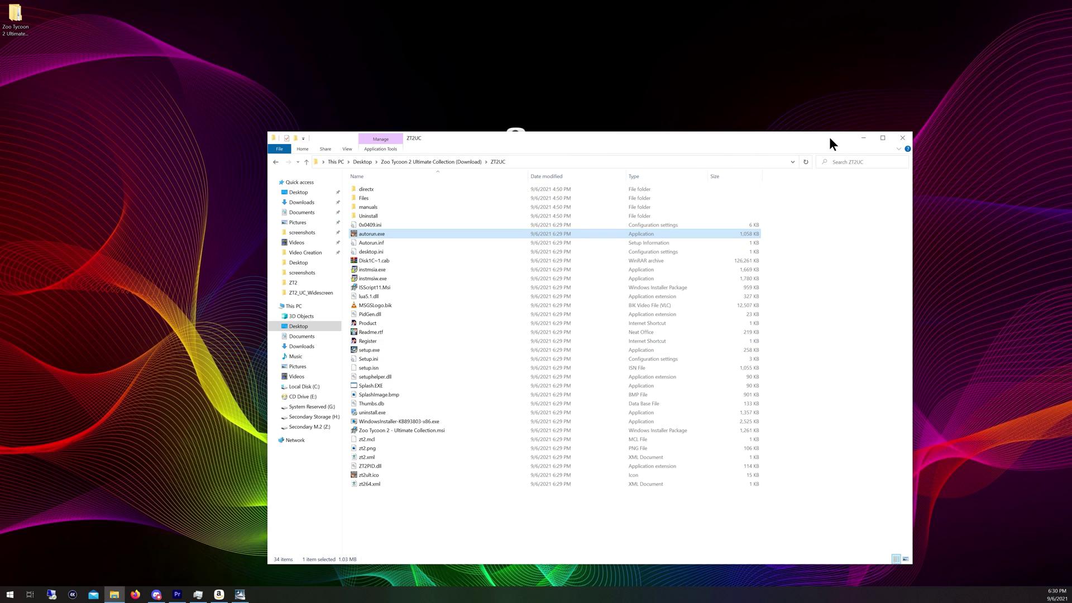
Minimize Explorer, move the InstallShield Wizard into view, and show its More Options page.
click(859, 136)
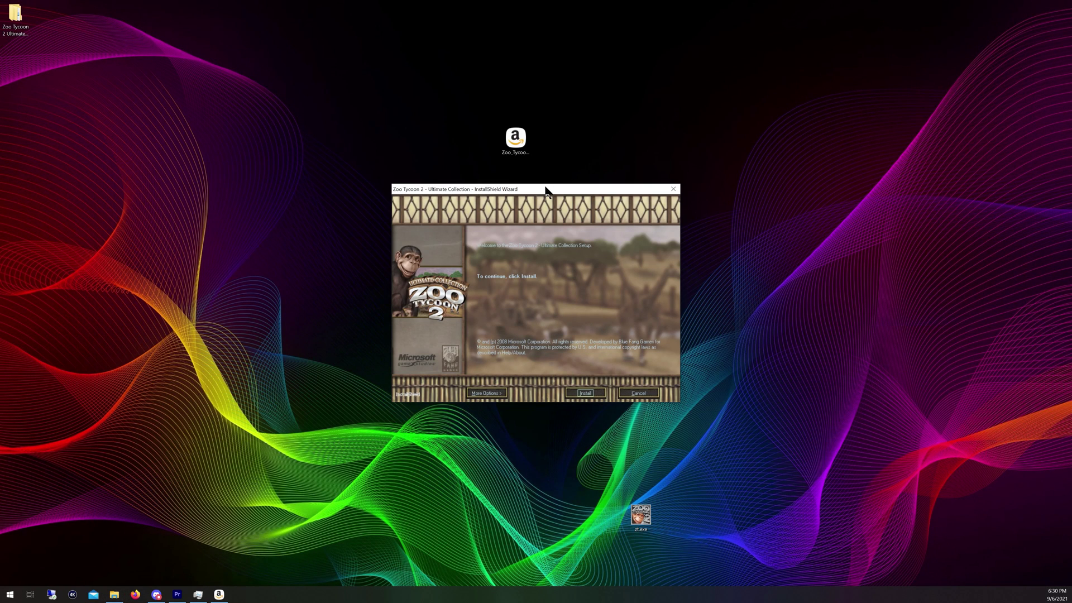
drag(546, 190, 521, 121)
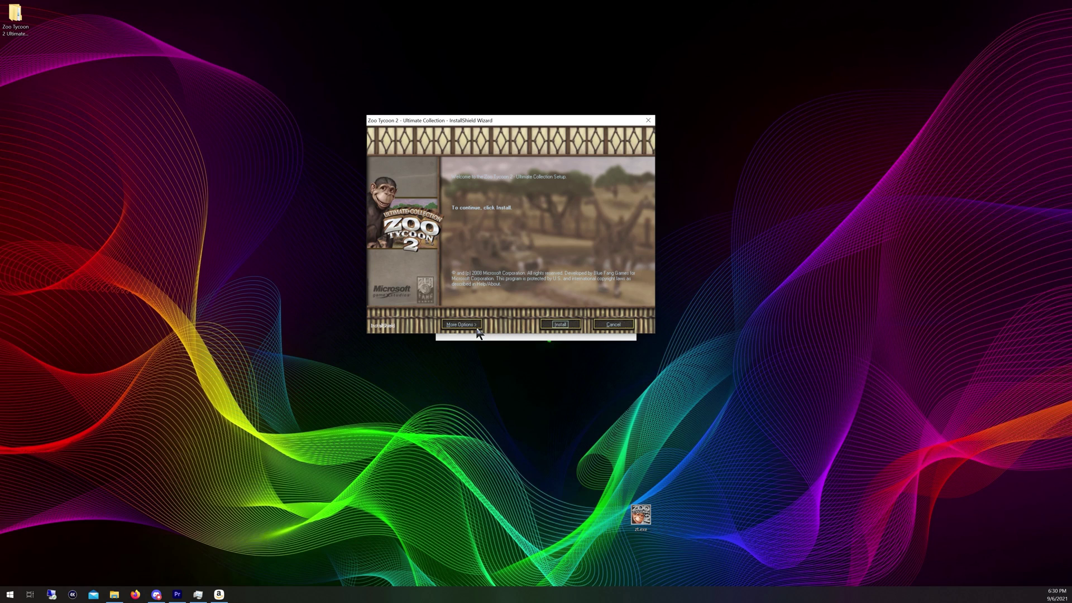
click(476, 329)
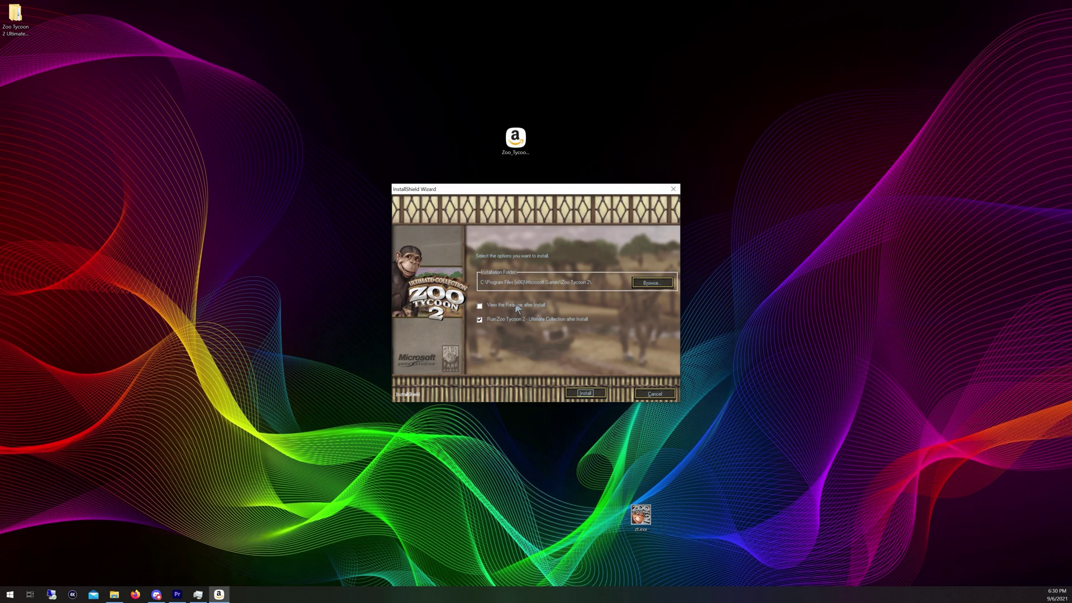
Browse for an install folder and navigate the Directories tree to Secondary M.2 (Z:).
click(651, 283)
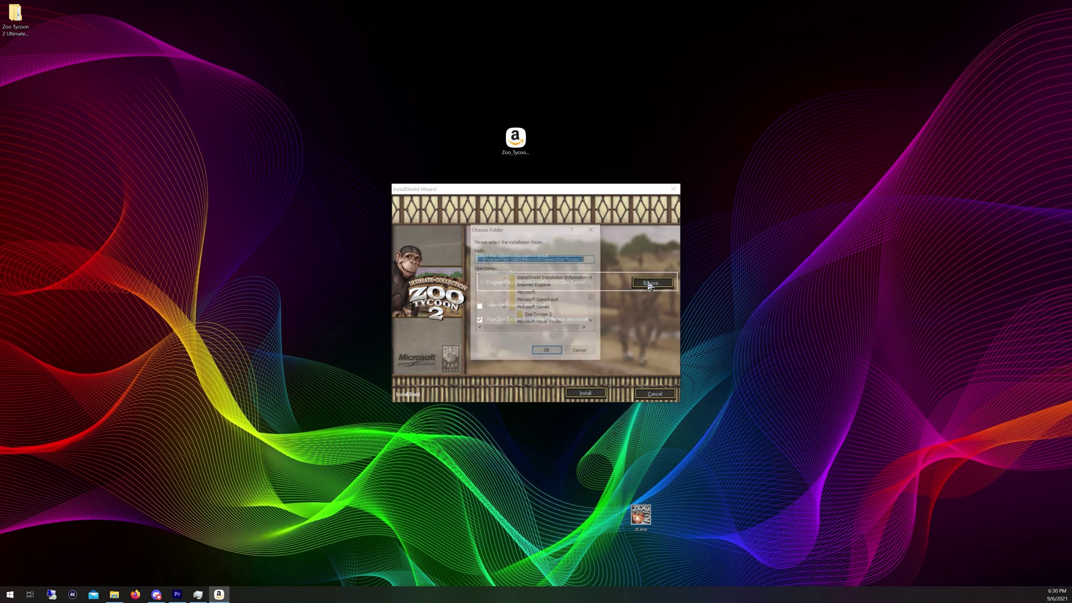
scroll(498, 292, up, 5)
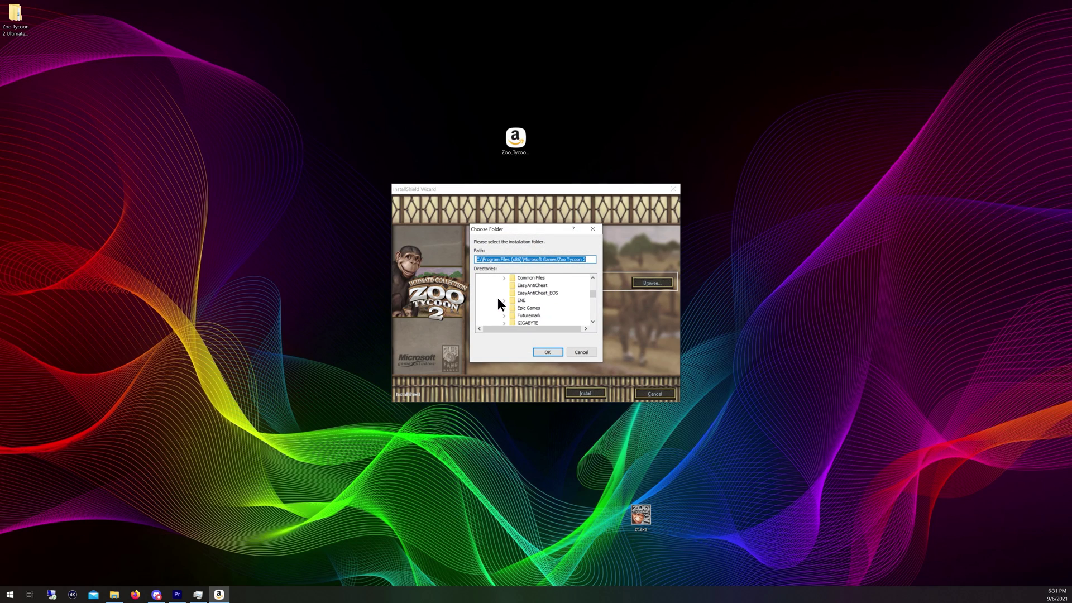
scroll(496, 307, up, 2)
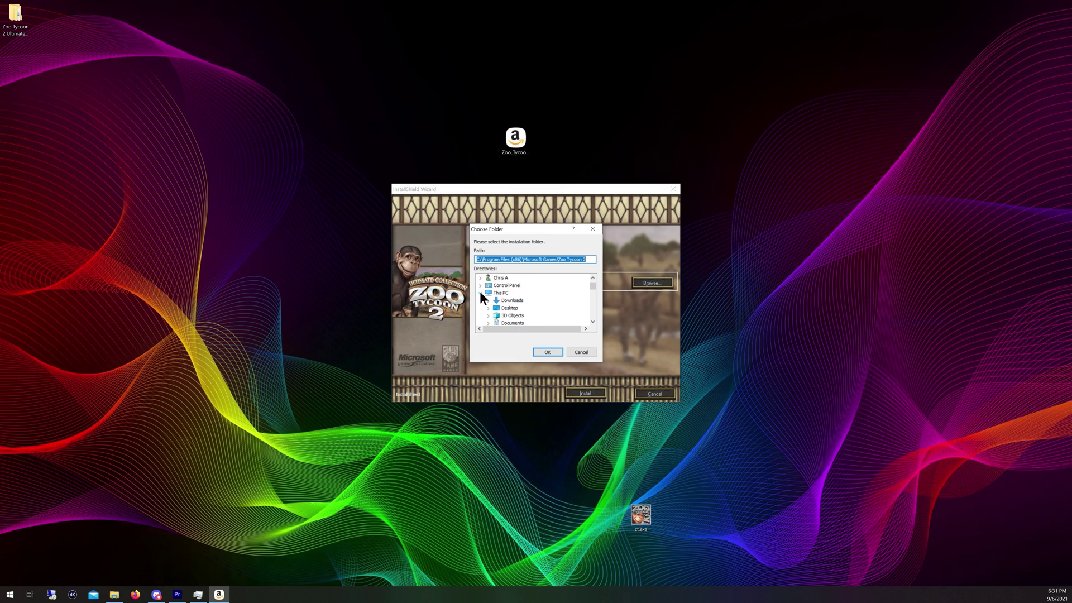
scroll(480, 291, down, 2)
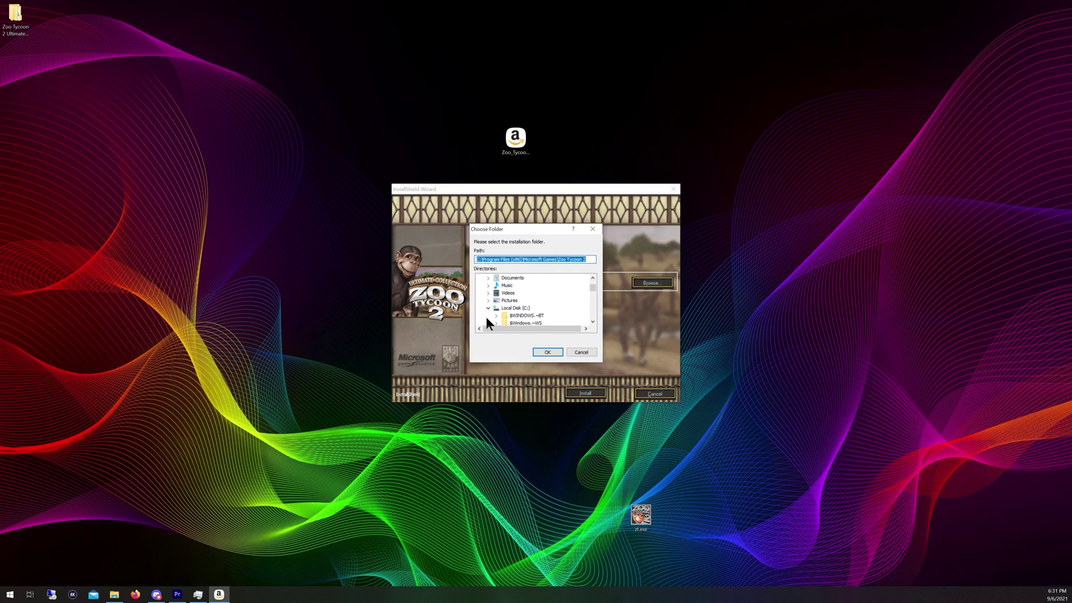
click(486, 308)
scroll(488, 312, down, 1)
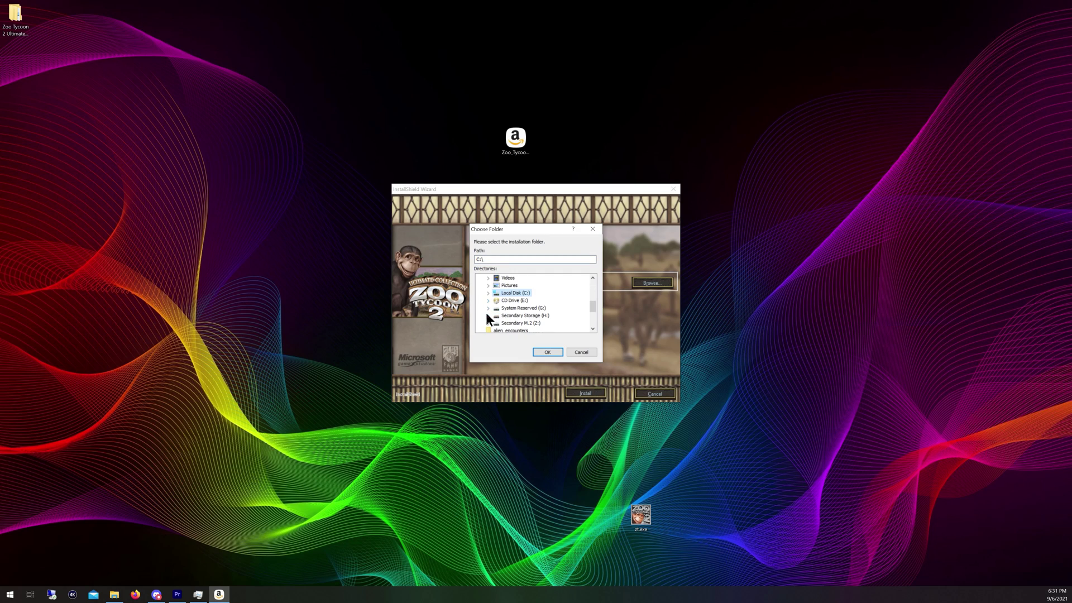
click(516, 324)
Select Z:\Games\ZT2 as the installation folder and confirm it.
click(545, 353)
click(487, 322)
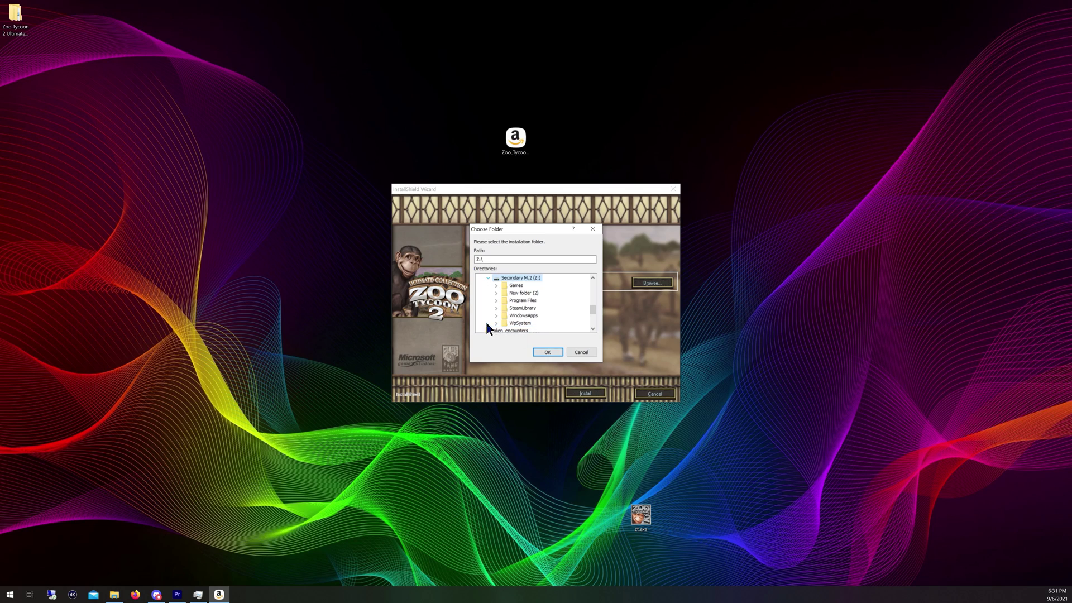
double_click(514, 284)
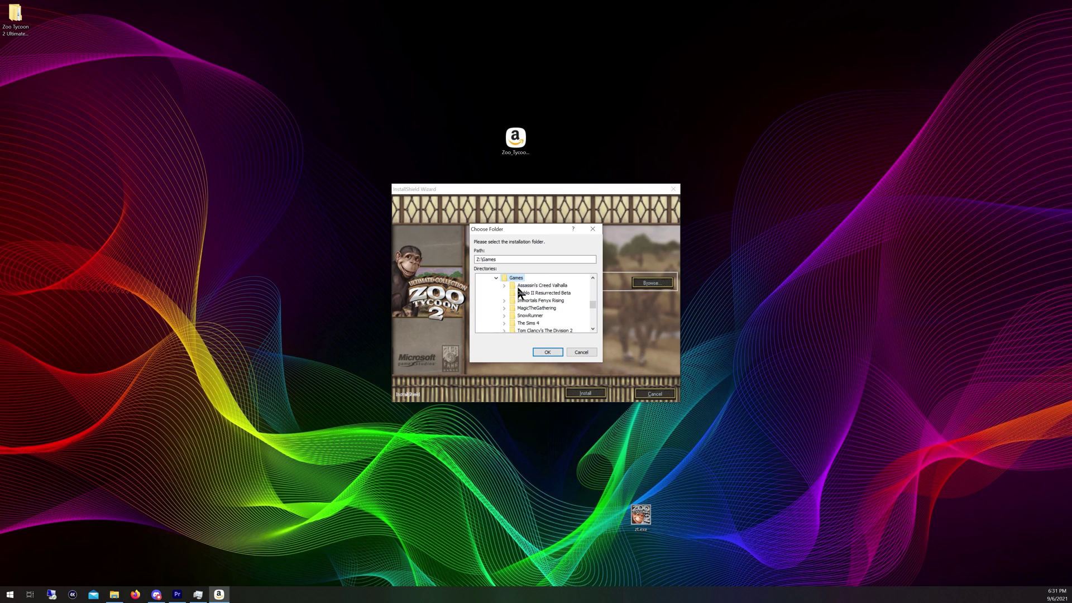
scroll(535, 314, down, 2)
scroll(535, 315, down, 1)
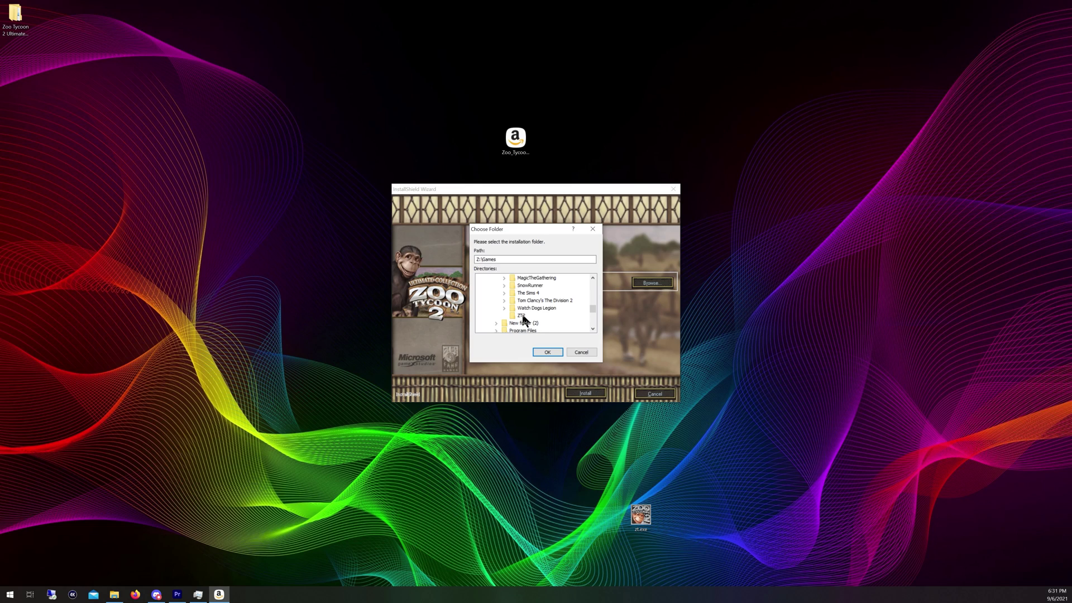
click(506, 262)
click(521, 315)
click(546, 352)
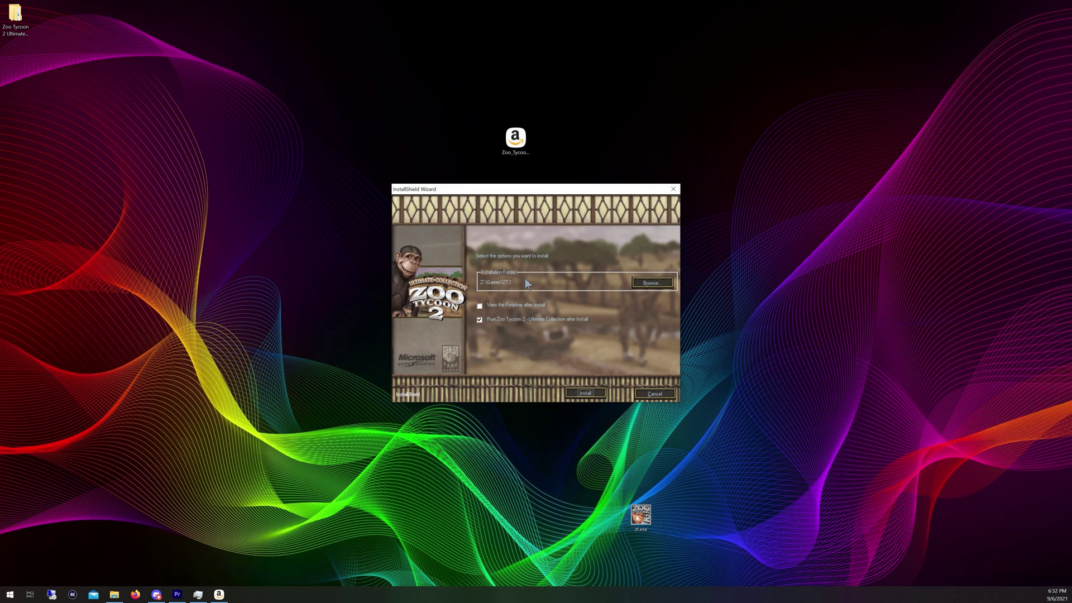
Install to Z:\Games\ZT2, decline the MOTD, and finish without launching the game.
click(584, 394)
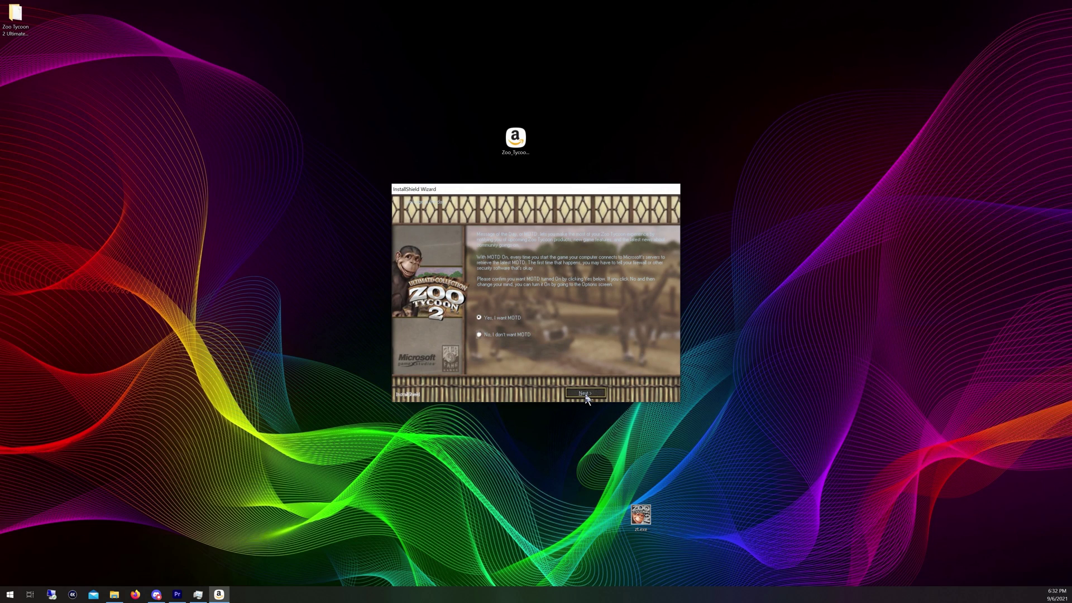
click(479, 335)
click(583, 394)
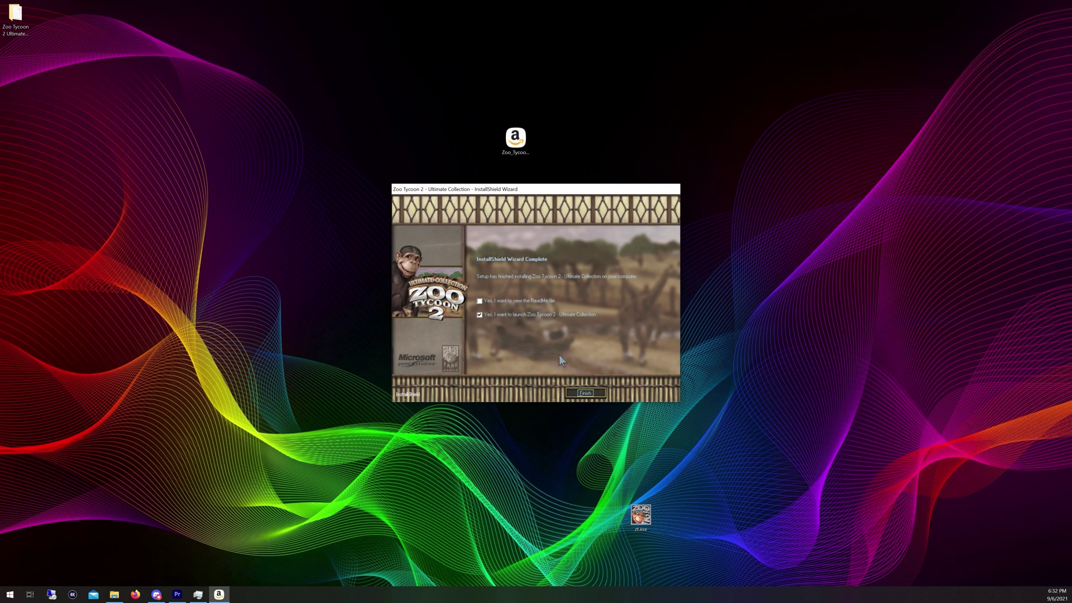
click(584, 393)
click(479, 316)
Close the completed installer and the downloader's Ready to install window.
click(582, 395)
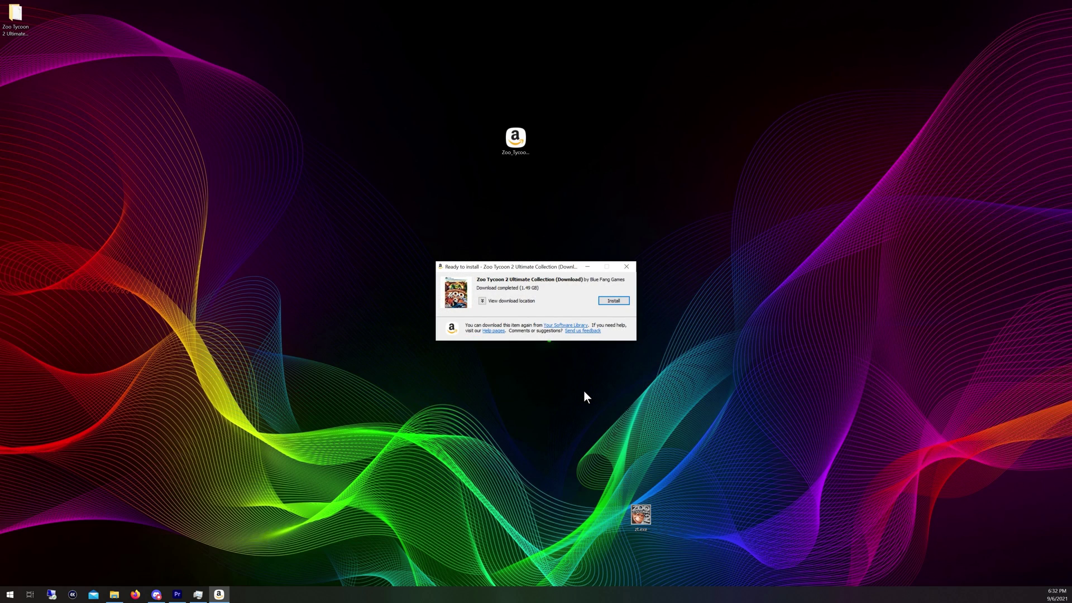
click(625, 268)
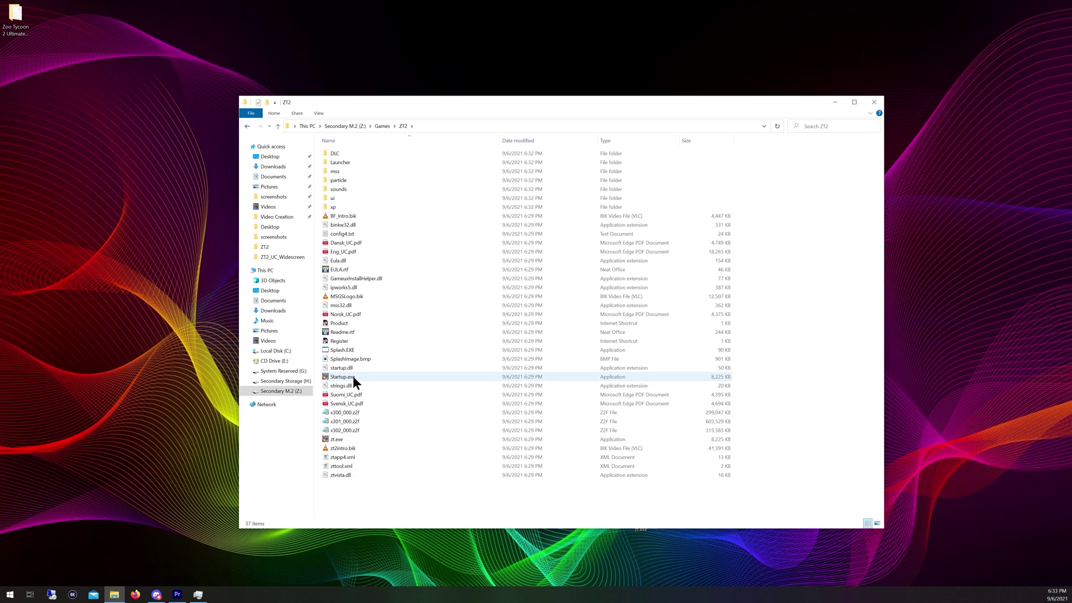
Create a desktop shortcut to Startup.exe from the ZT2 game folder.
mouse_move(347, 437)
click(349, 378)
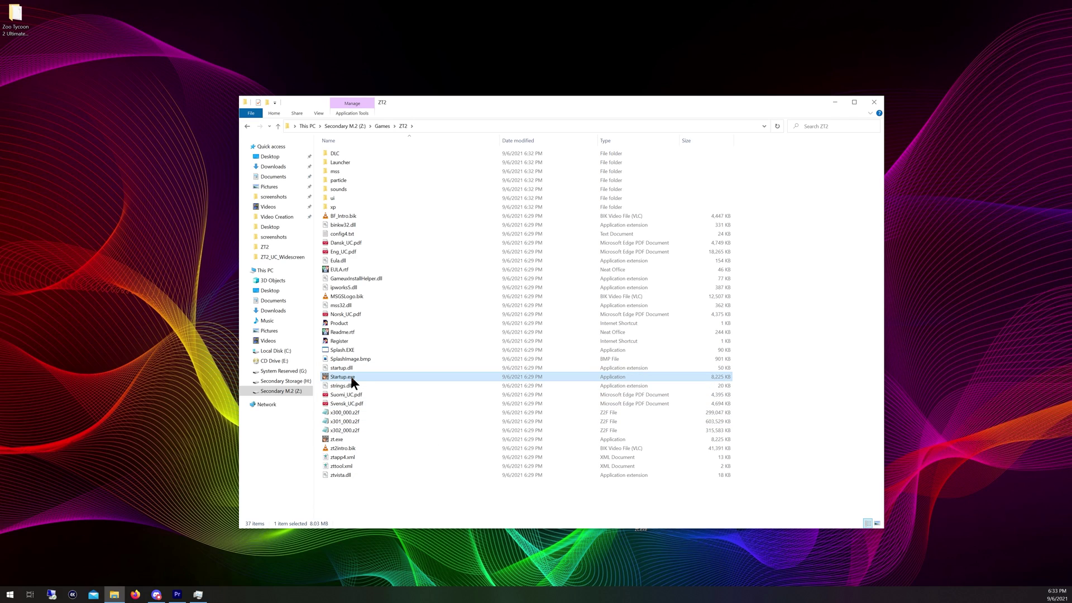
mouse_move(351, 380)
double_click(349, 375)
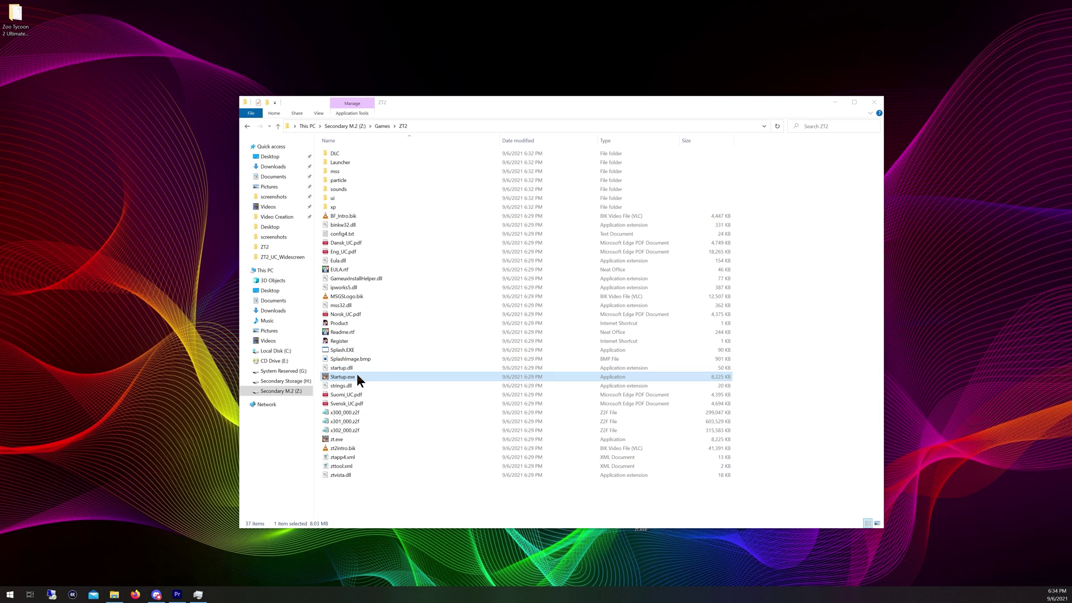
right_click(355, 375)
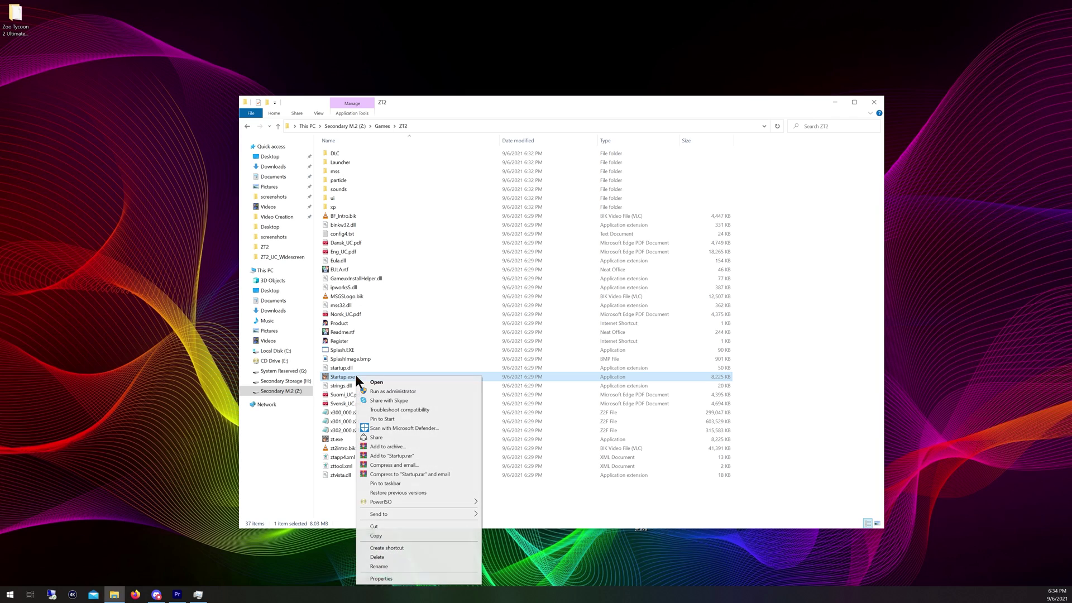
drag(349, 378, 141, 286)
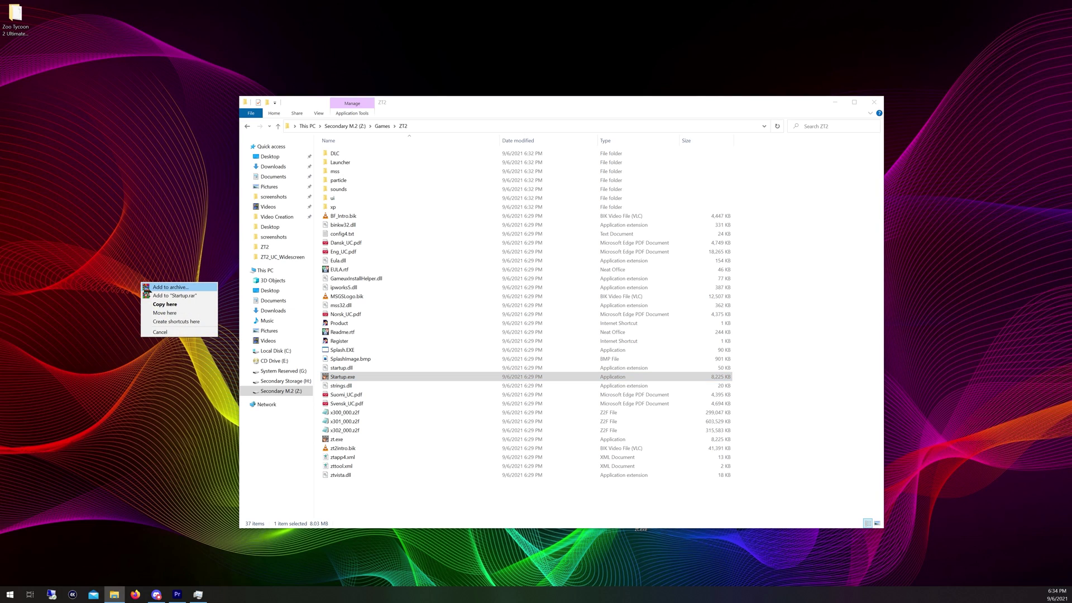
click(167, 321)
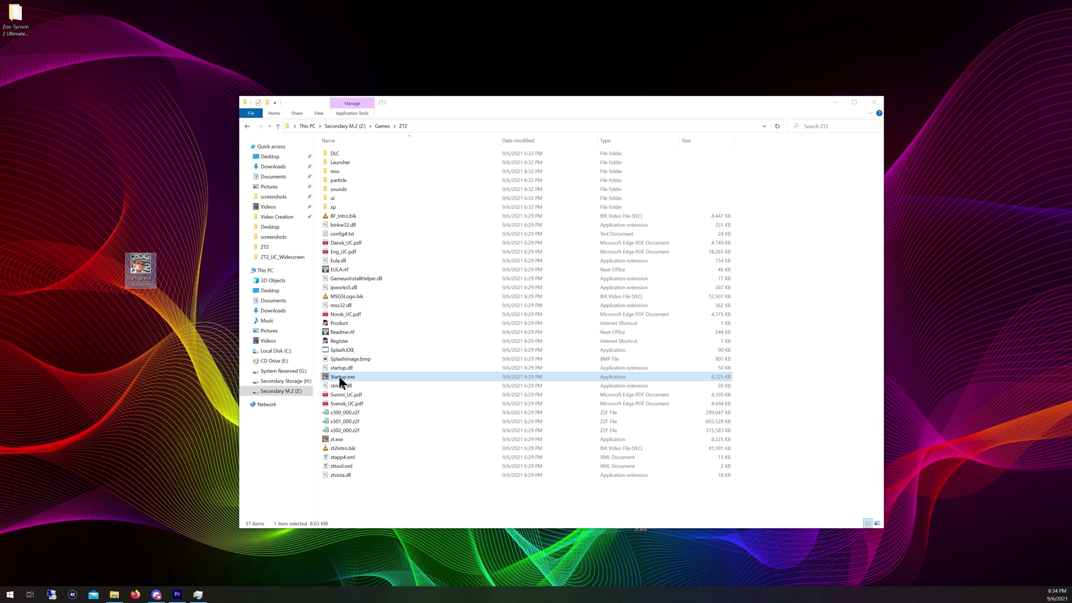
Rename the shortcut 'Zoo Tycoon 2' and launch the game from it.
click(152, 285)
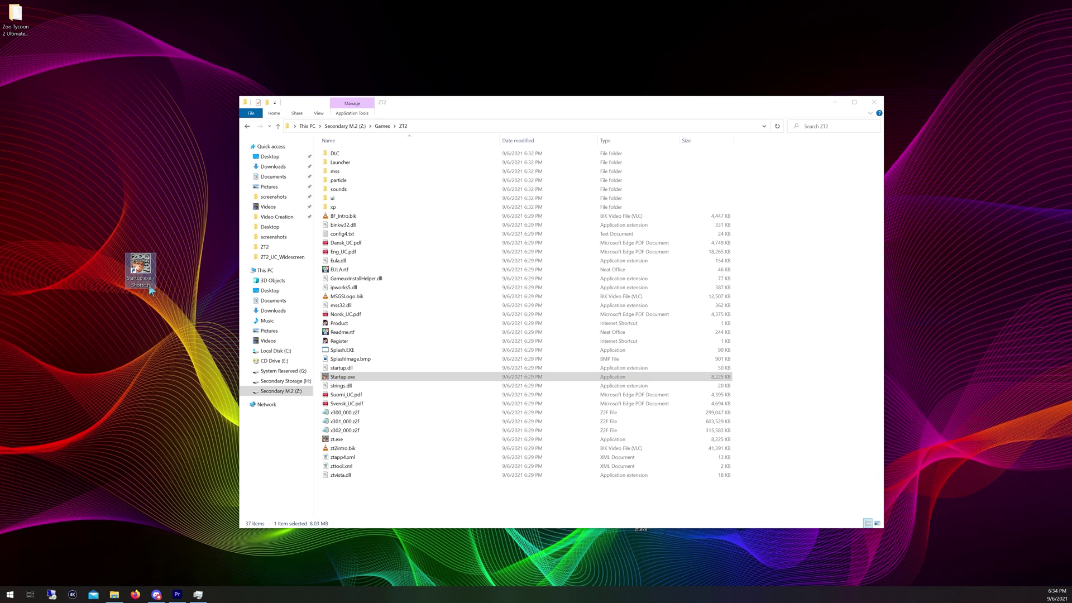
text(Zoo Tycoon 2)
key(Return)
click(343, 378)
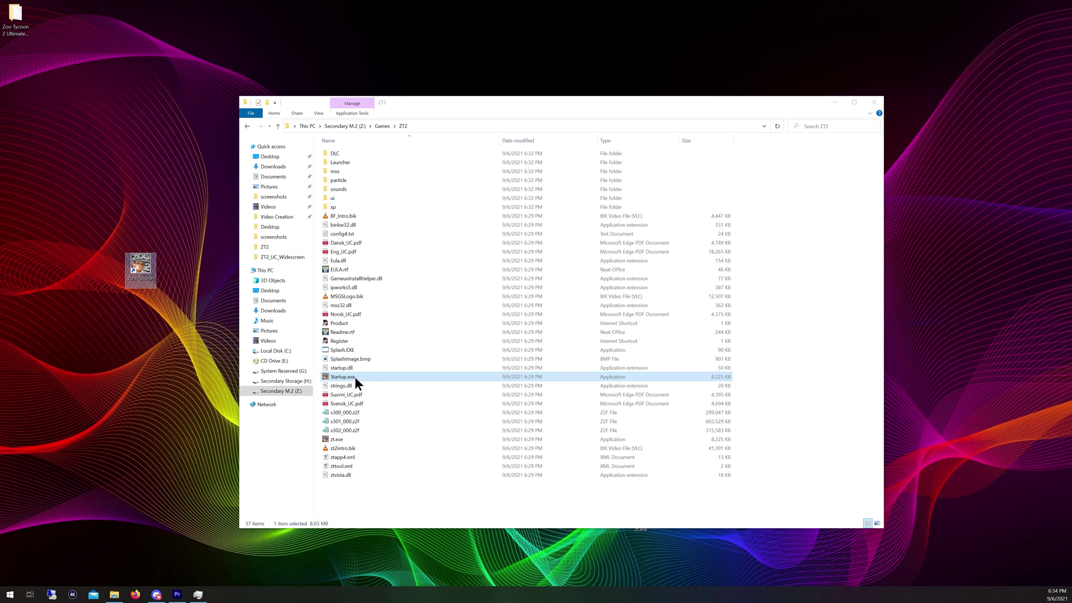
click(140, 268)
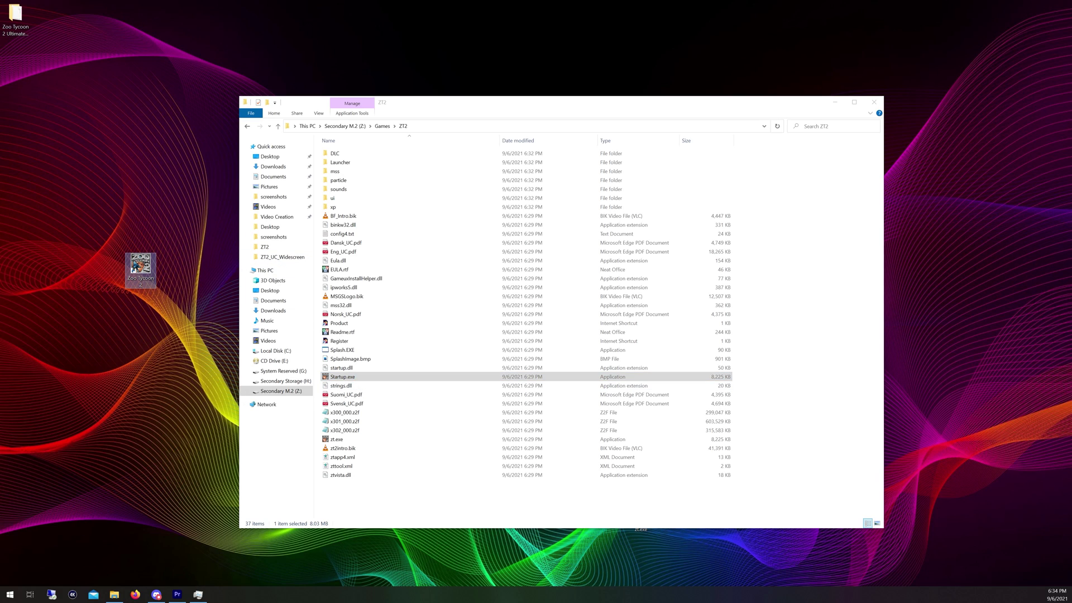
double_click(158, 268)
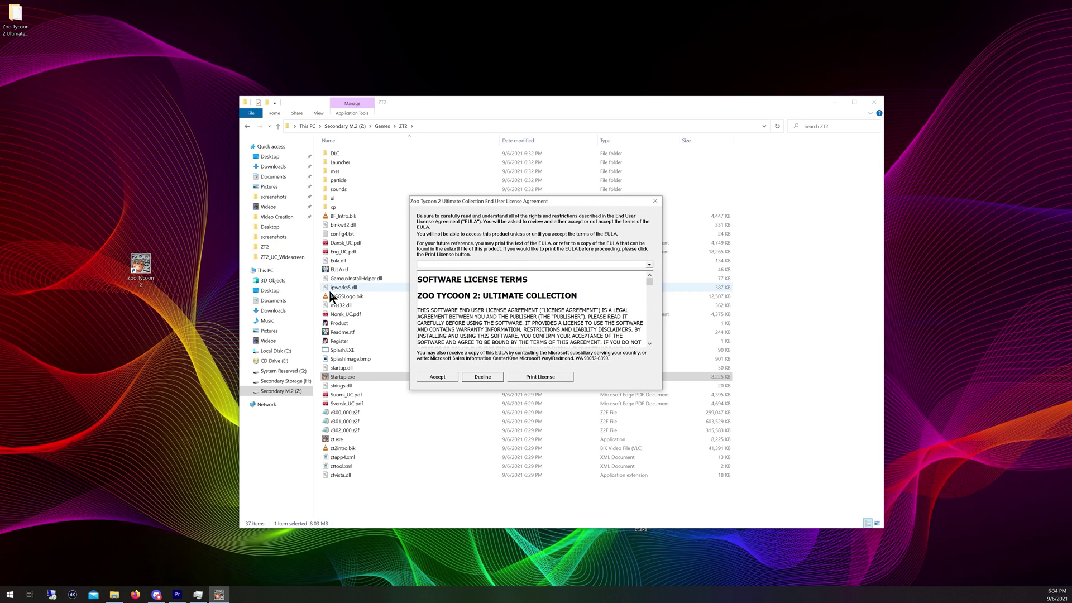
Accept the licence agreement and continue past the 'Click to Continue' title screen.
click(433, 377)
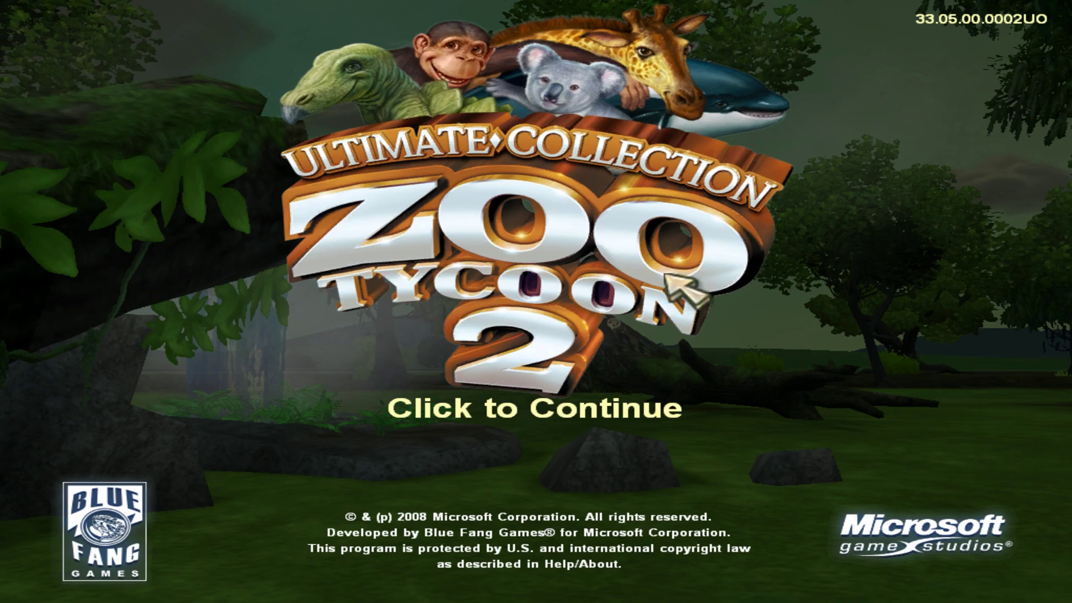
click(384, 307)
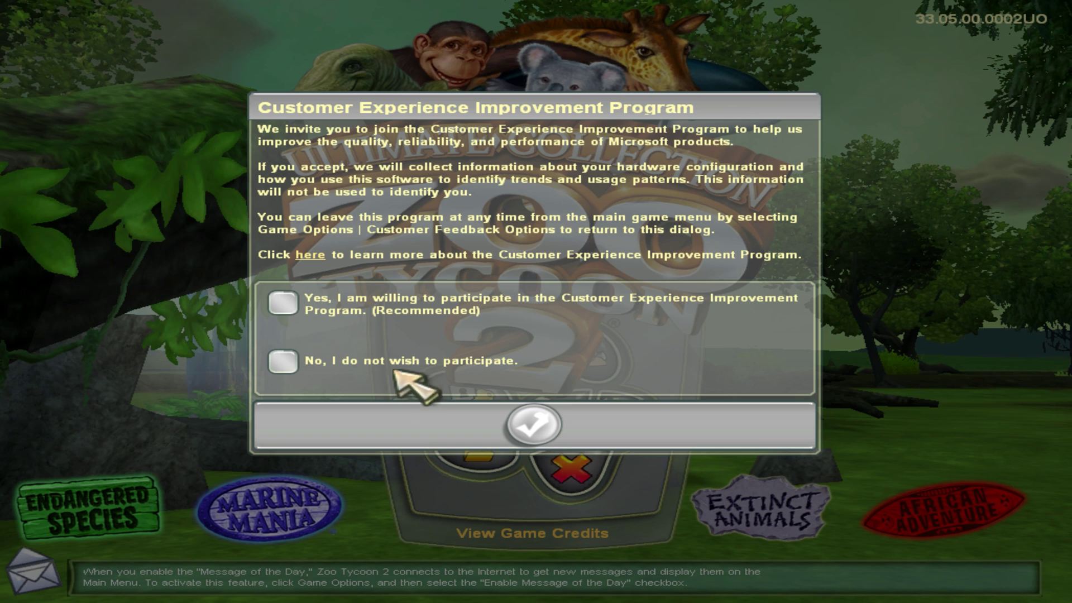
Decline the Customer Experience Improvement Program, leaving both boxes unchecked.
click(284, 361)
click(533, 424)
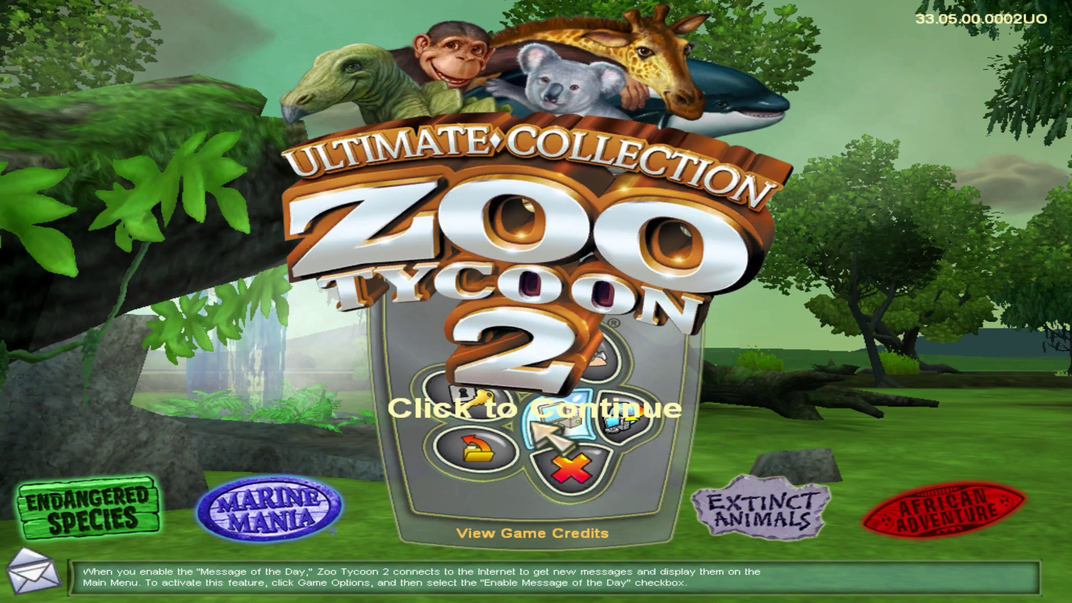
click(537, 413)
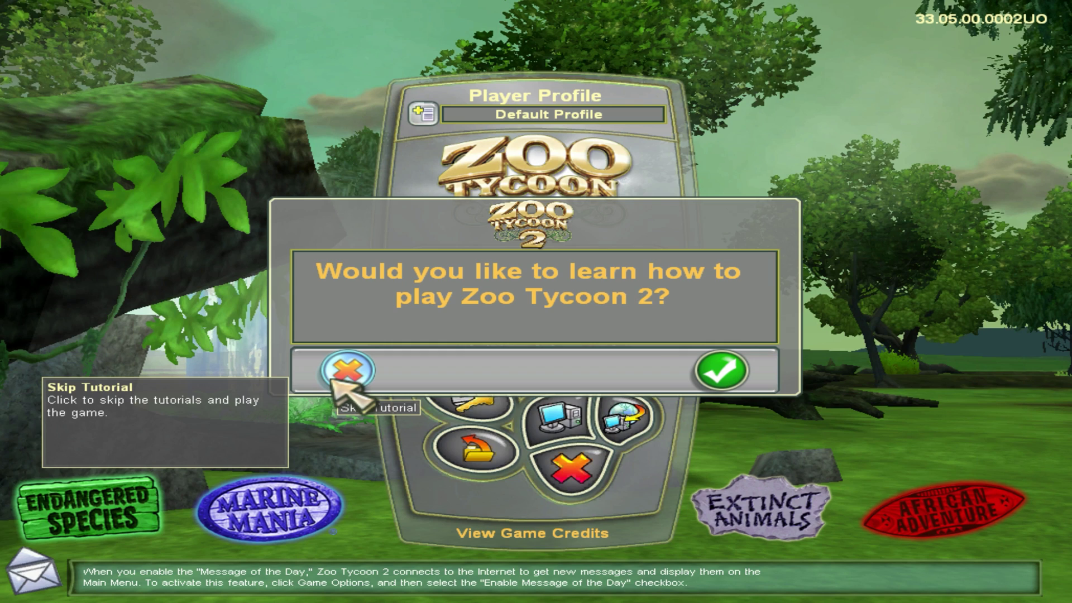
Skip the Zoo Tycoon 2, Endangered Species, Marine Mania and African Adventure tutorials.
click(337, 377)
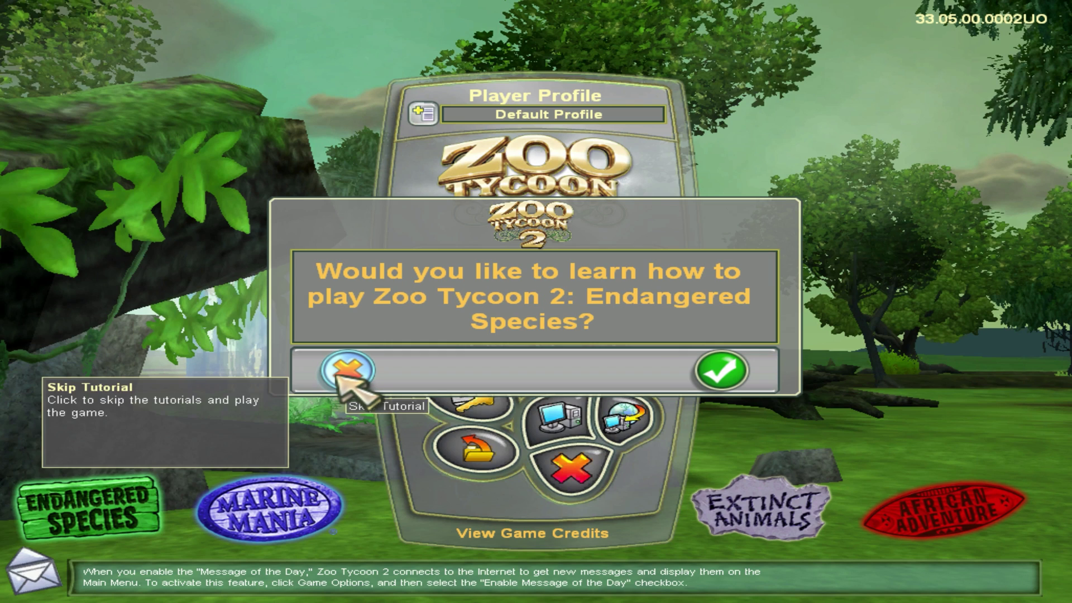
click(338, 378)
click(337, 377)
click(337, 377)
click(338, 374)
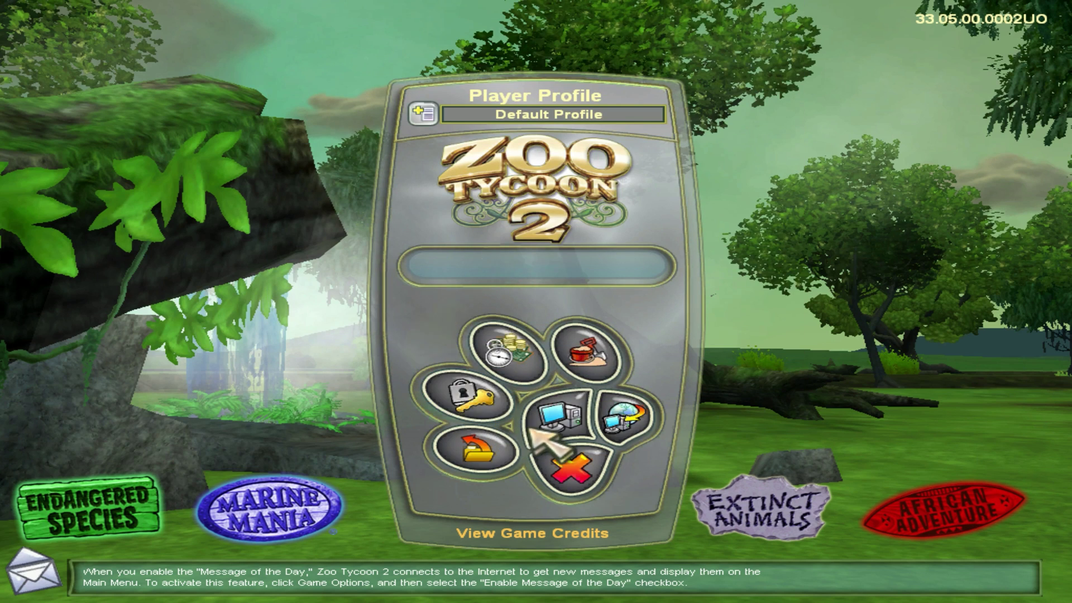
In Game Options, turn on Advanced Settings and scroll through the Video Resolution list.
click(564, 419)
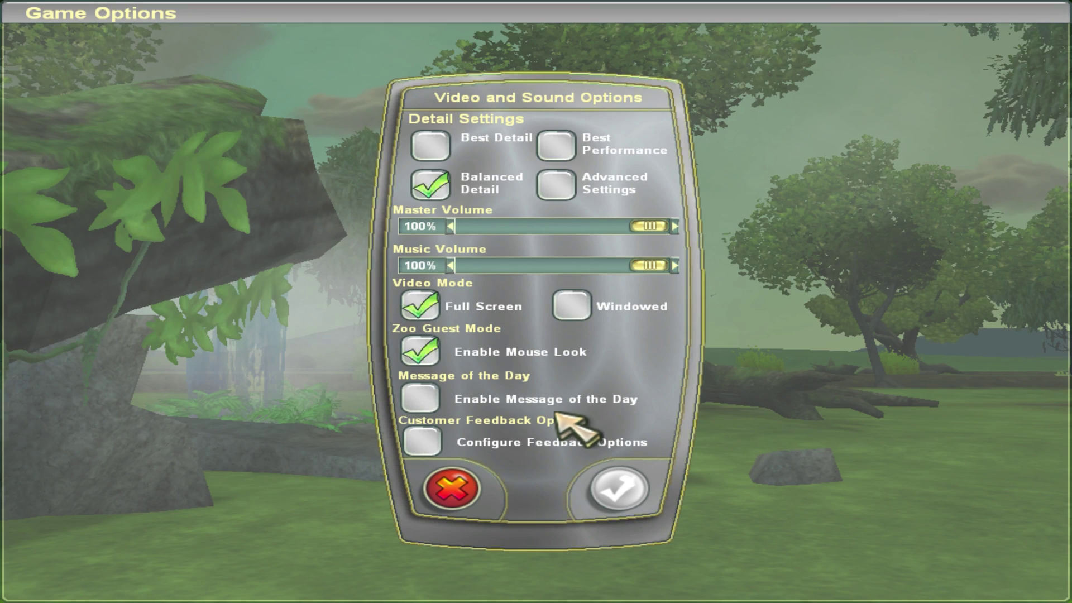
click(558, 186)
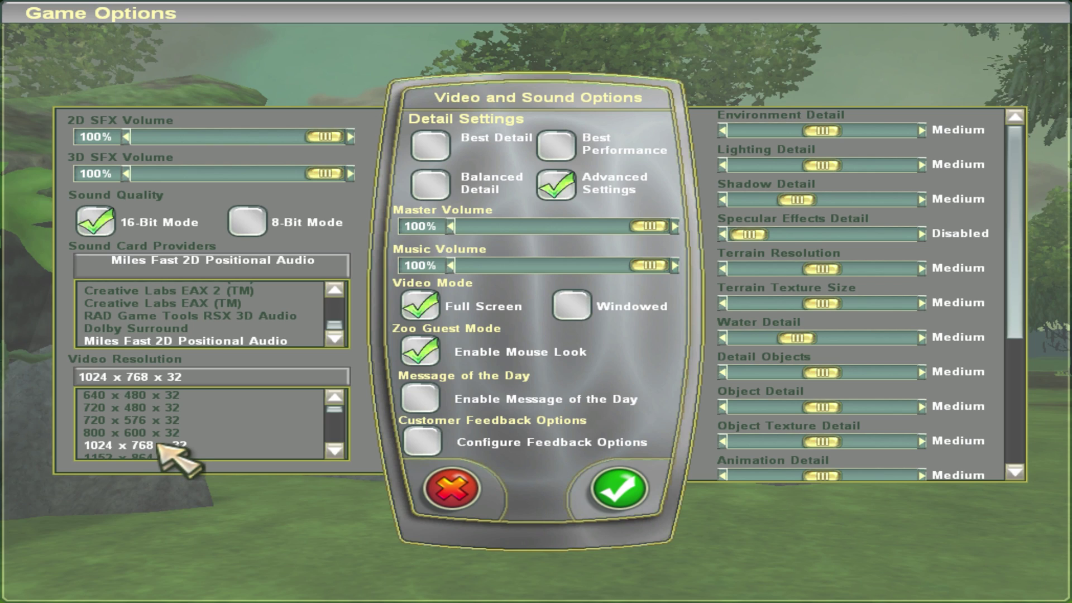
scroll(163, 445, down, 6)
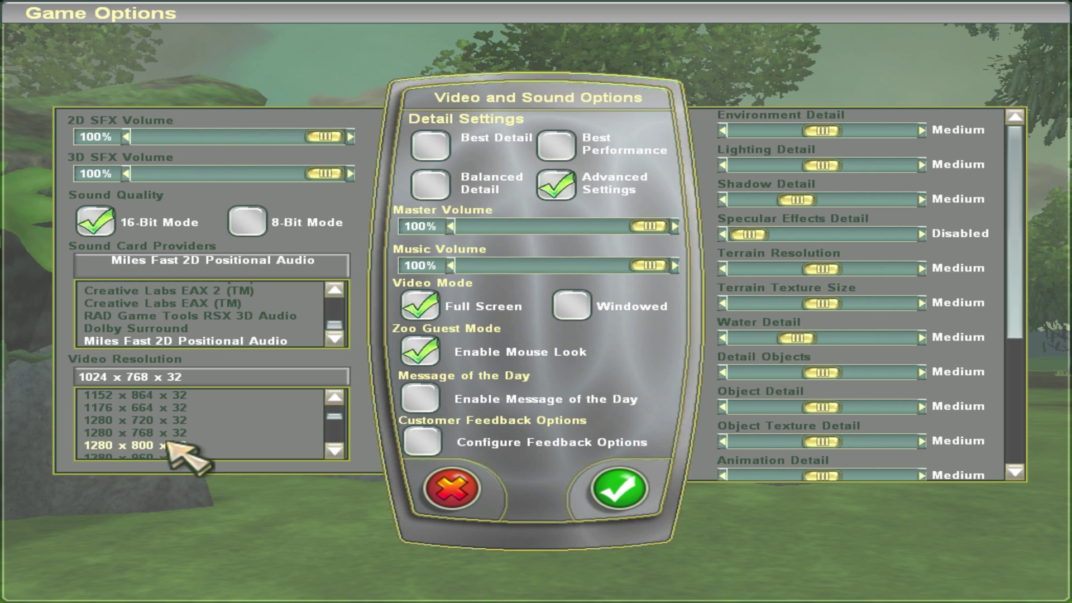
scroll(168, 445, down, 8)
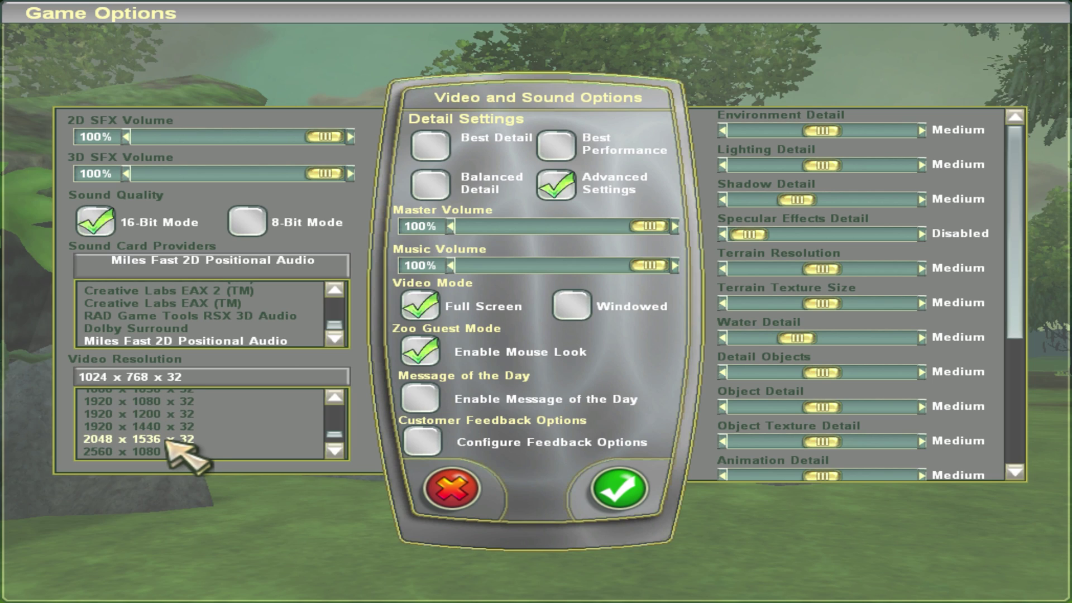
scroll(169, 446, down, 1)
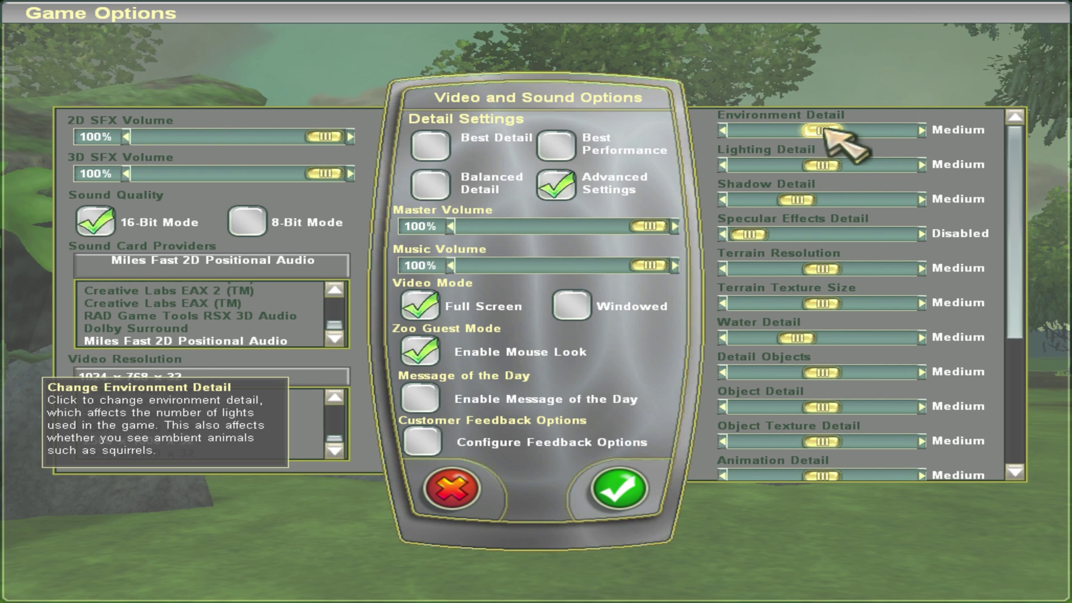
Raise environment, lighting, terrain and detail-object settings to High, shadows and water to Very High, and enable specular effects.
drag(821, 131, 896, 131)
drag(821, 165, 896, 166)
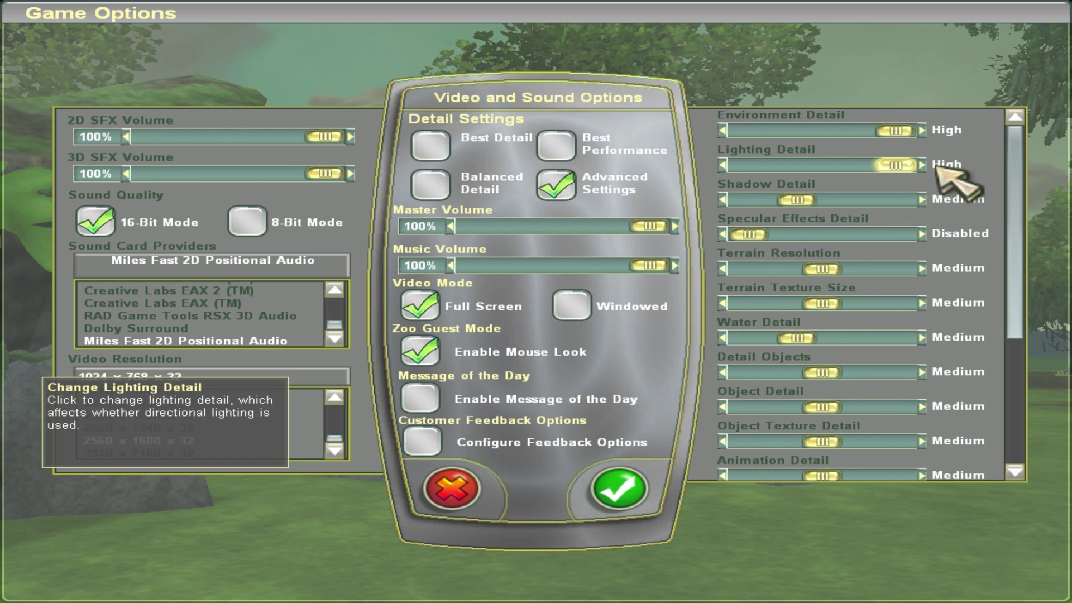
drag(747, 199, 921, 202)
drag(750, 235, 906, 256)
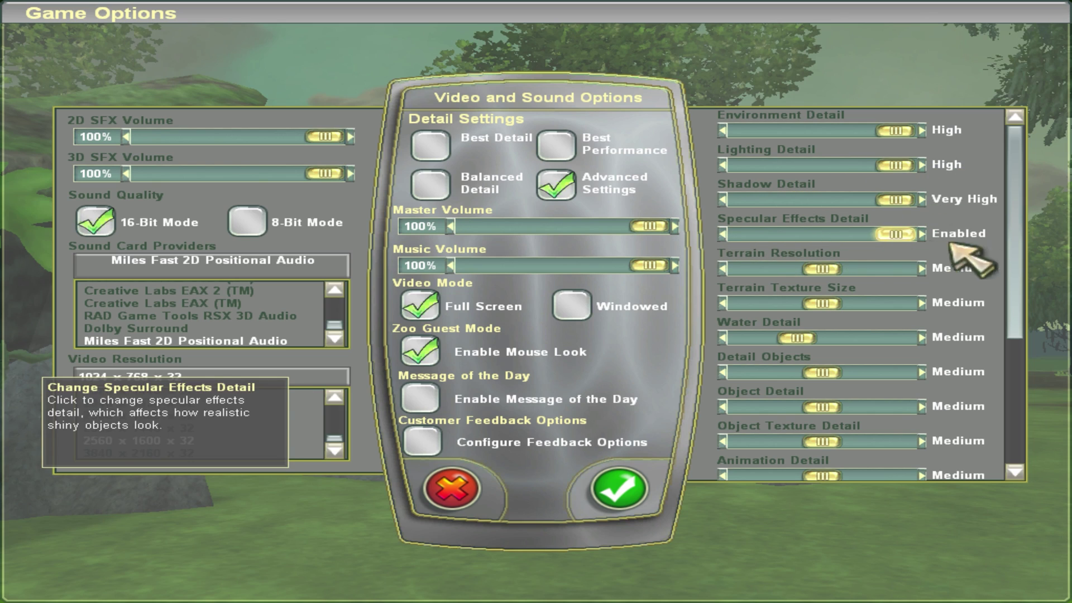
drag(803, 267, 893, 269)
drag(819, 304, 893, 304)
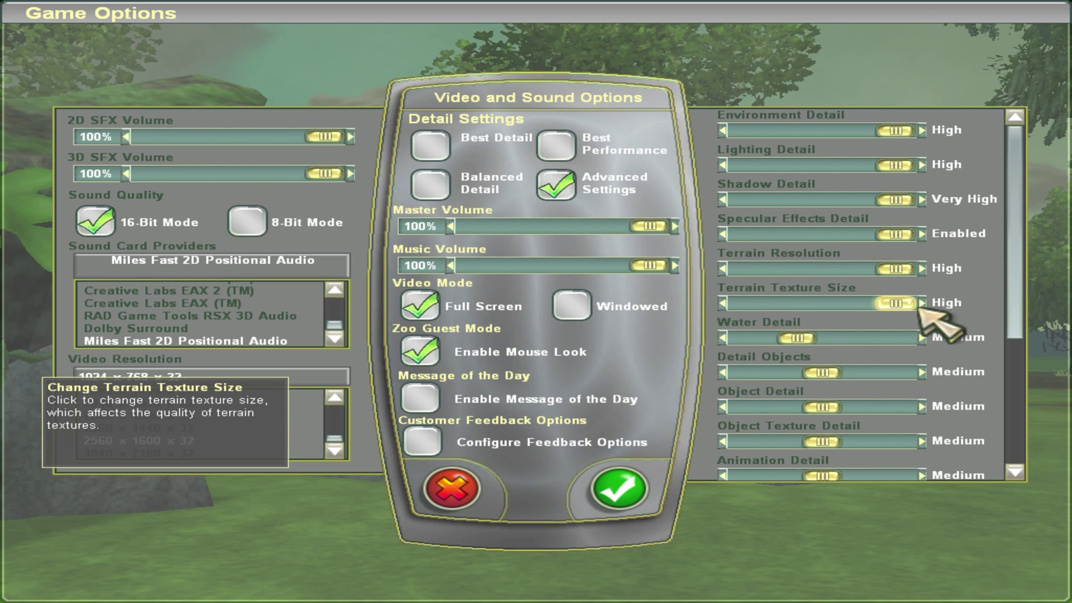
drag(797, 338, 949, 341)
drag(820, 372, 941, 375)
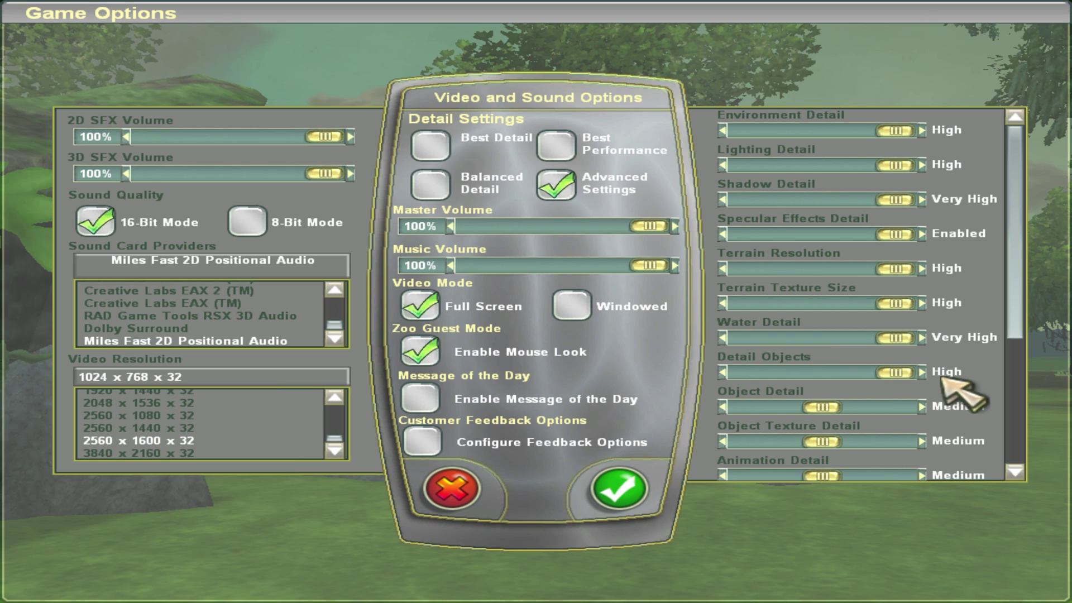
drag(812, 407, 892, 410)
drag(822, 441, 893, 444)
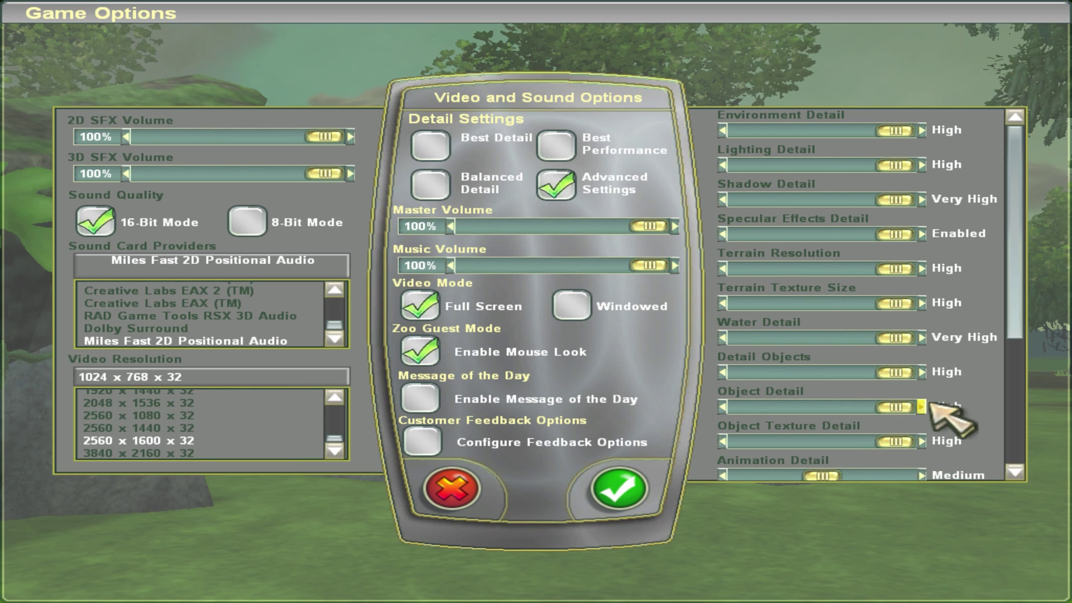
Raise Animation Detail, View Distance and Overhead Camera Distance, enable Anti-Aliasing and font options, then apply.
scroll(924, 407, down, 1)
drag(822, 414, 896, 416)
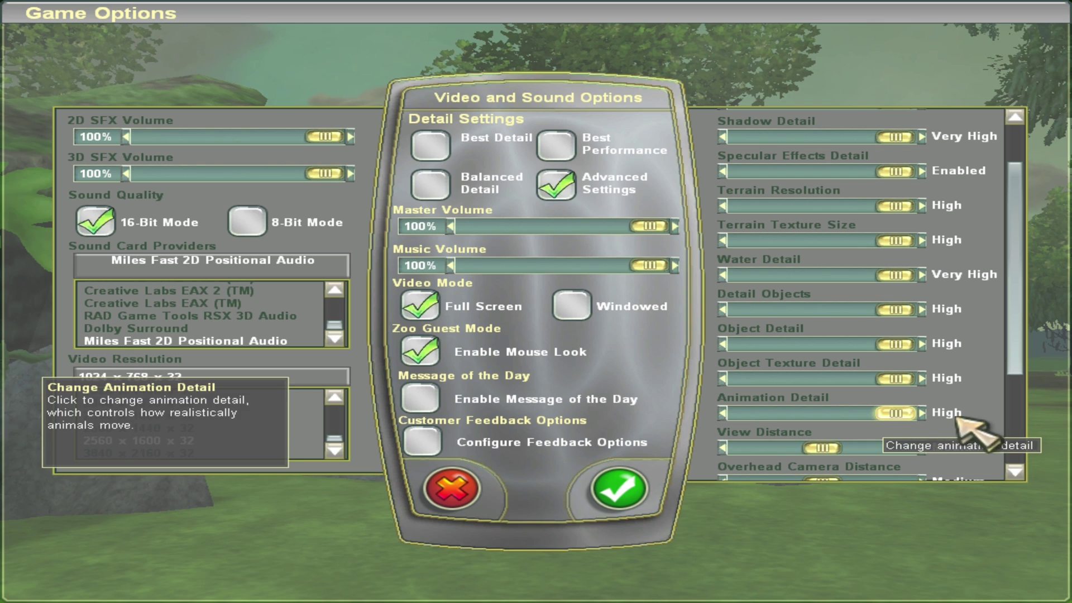
drag(825, 449, 999, 466)
scroll(987, 426, down, 3)
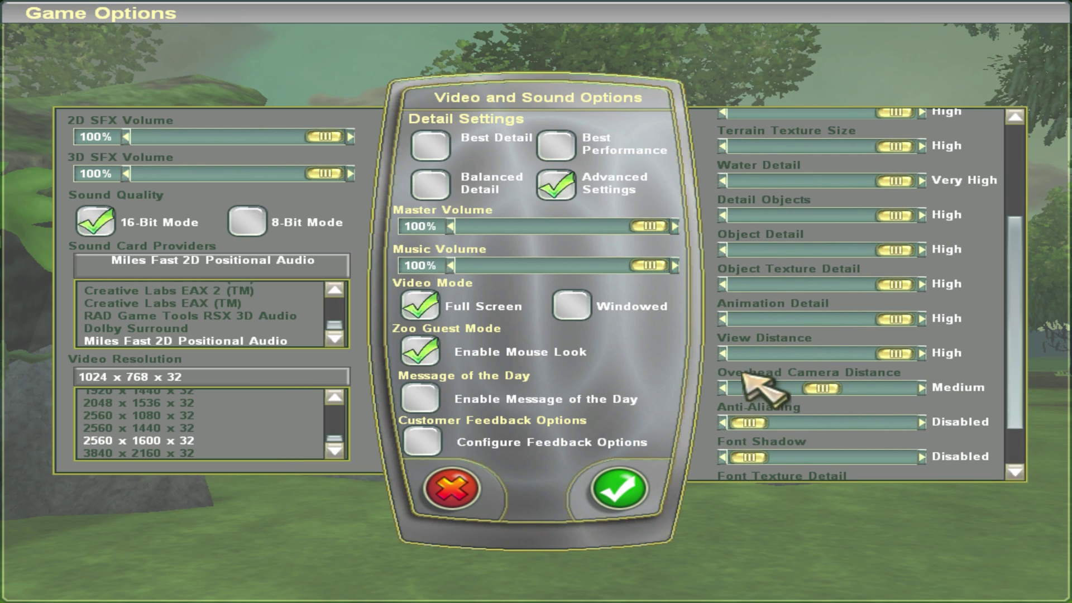
drag(834, 389, 893, 390)
drag(748, 422, 893, 423)
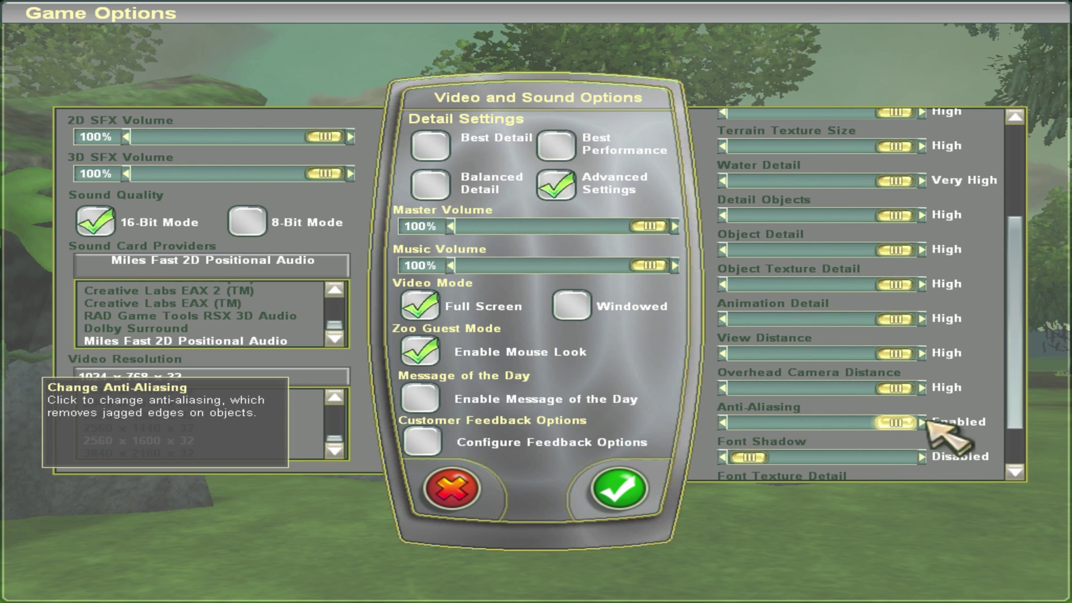
drag(780, 454, 952, 454)
scroll(952, 449, down, 1)
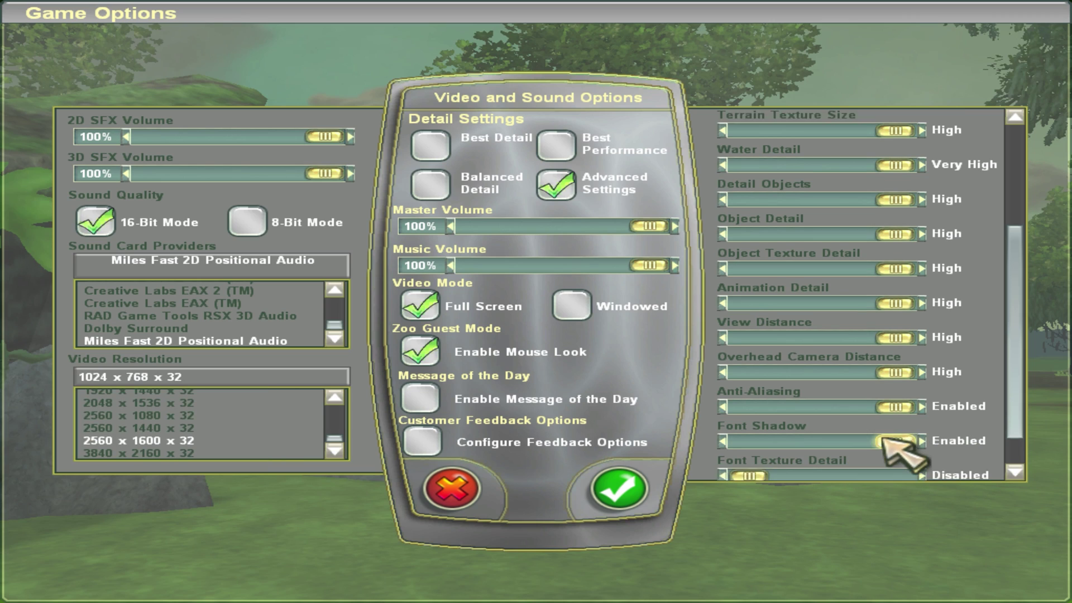
drag(749, 461, 904, 461)
scroll(993, 463, down, 1)
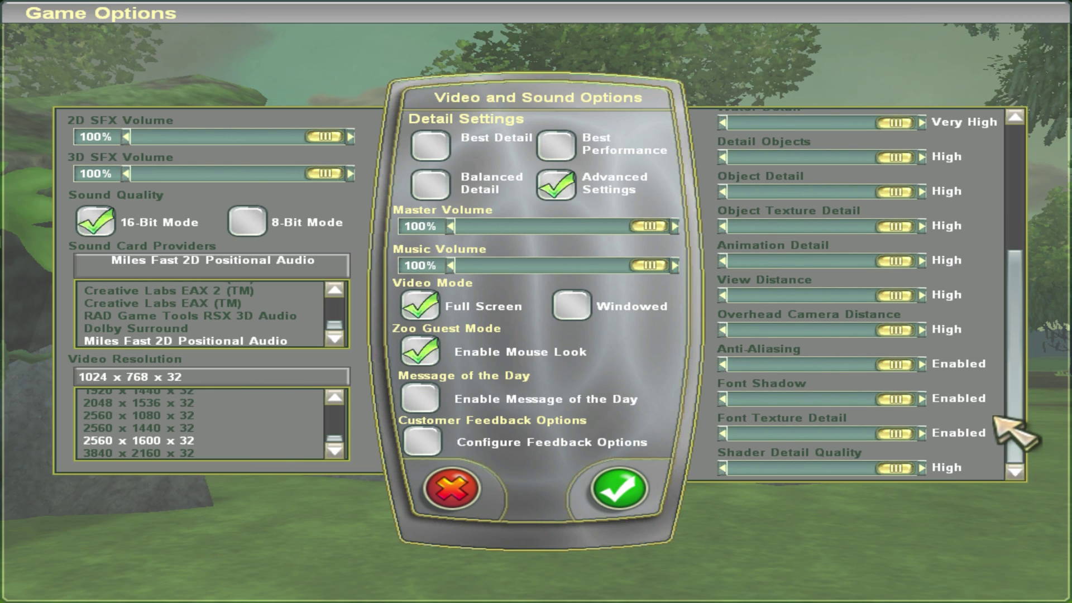
click(613, 483)
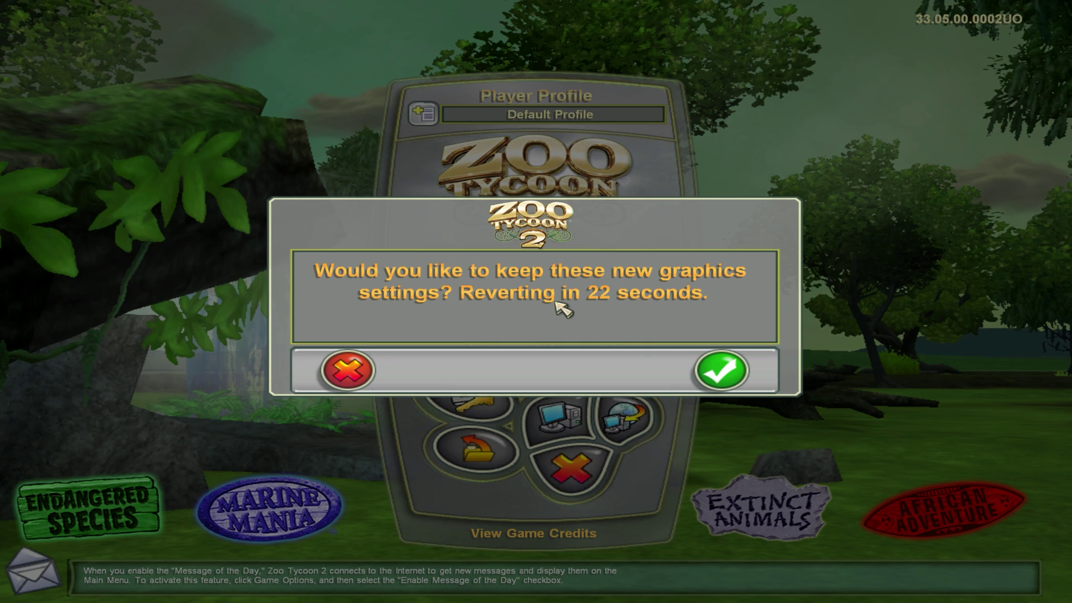
Keep the new graphics settings and load a Freeform game on the Alpine (L) map.
click(719, 368)
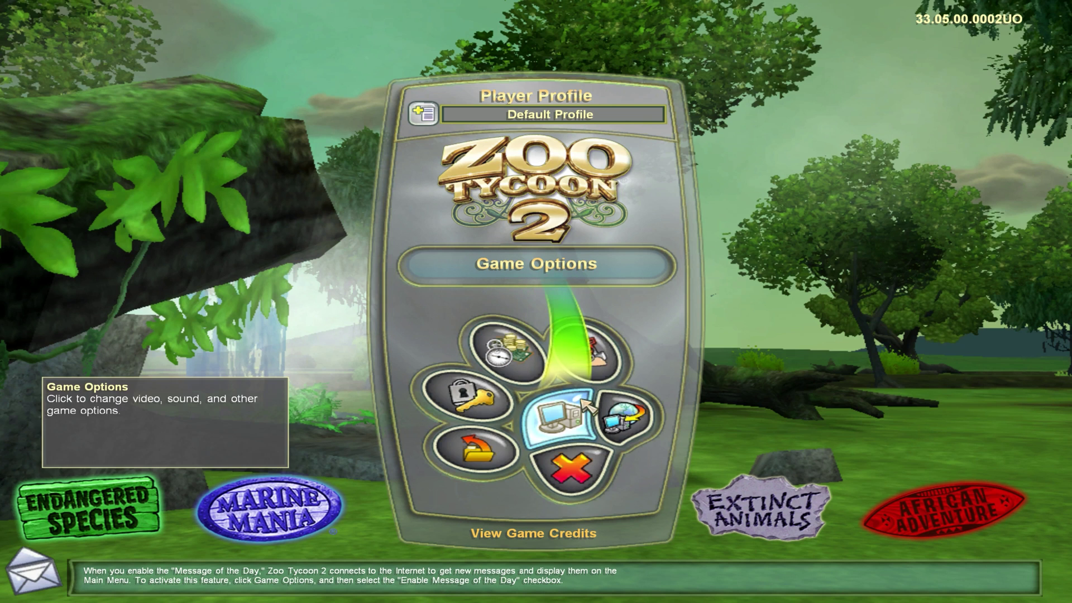
click(603, 366)
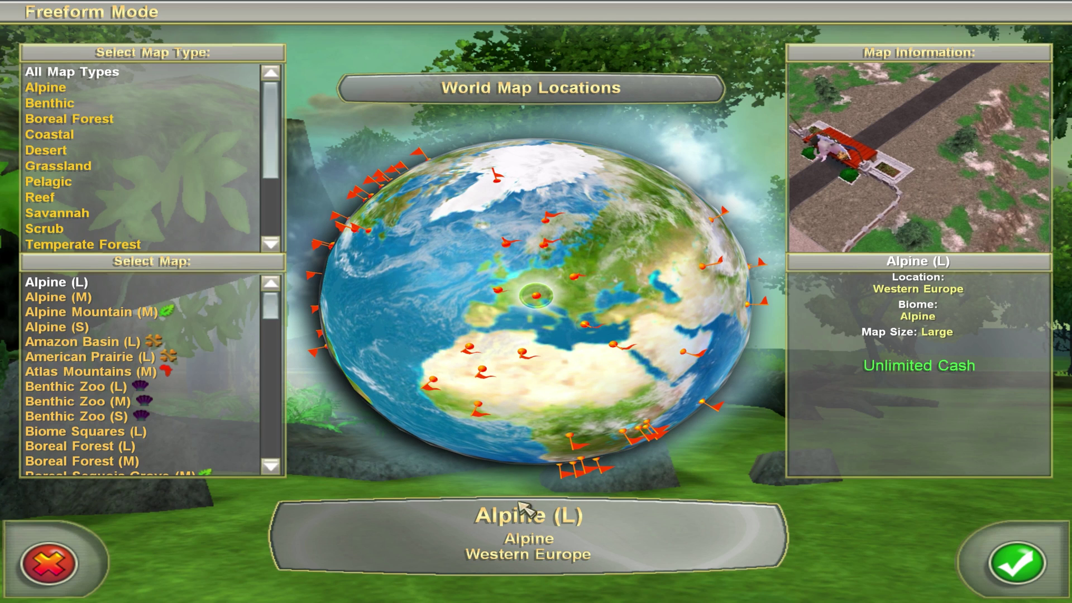
click(993, 556)
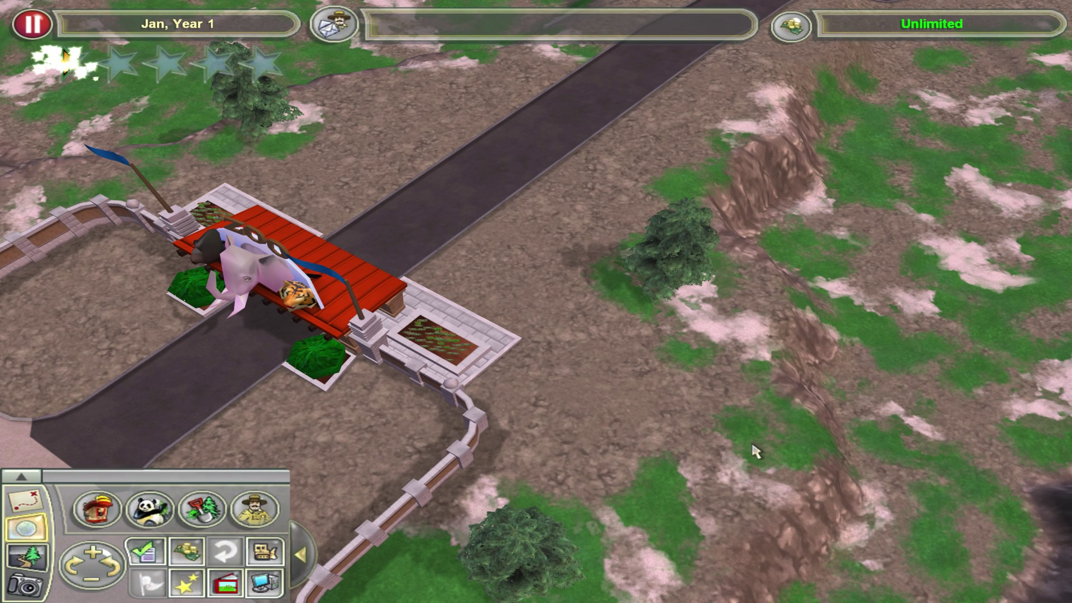
Build a hedge-fence enclosure beside the entrance road and set a staff gate into the hedge.
scroll(667, 418, down, 1)
scroll(668, 417, down, 1)
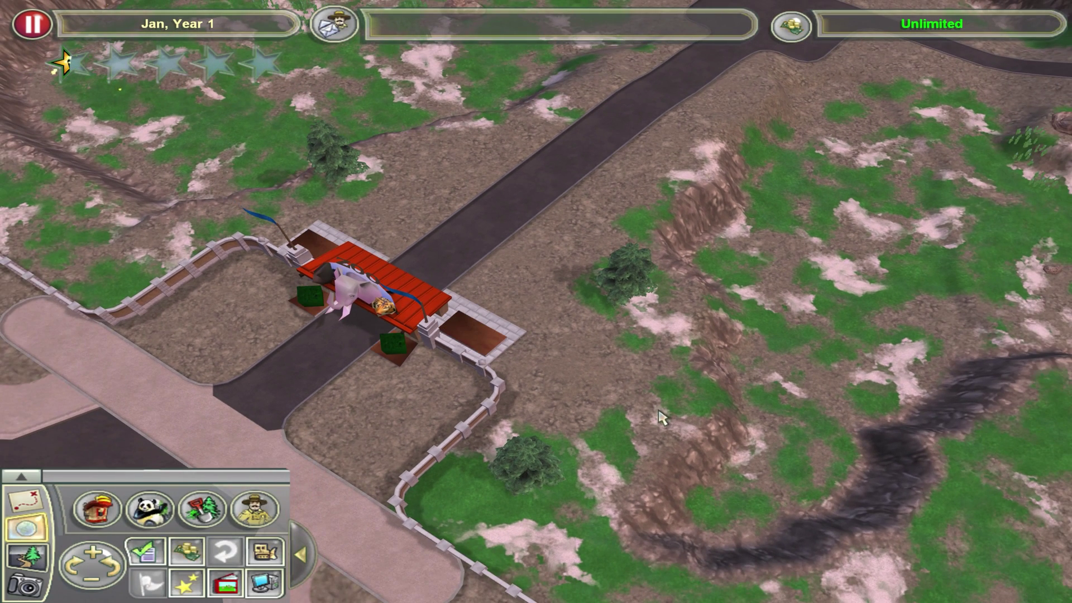
scroll(684, 397, up, 1)
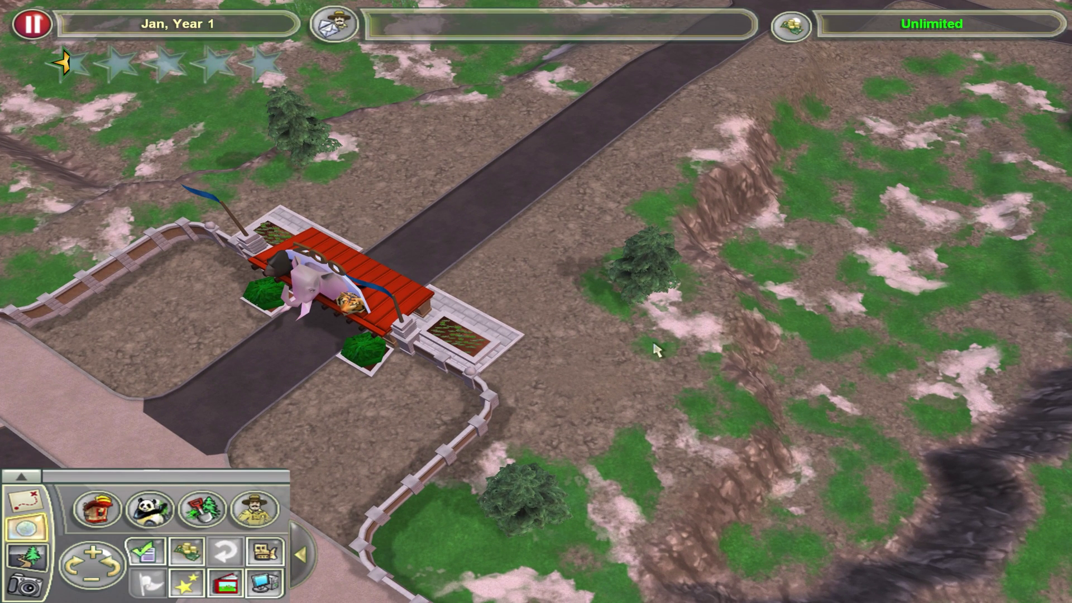
scroll(653, 344, up, 1)
click(113, 509)
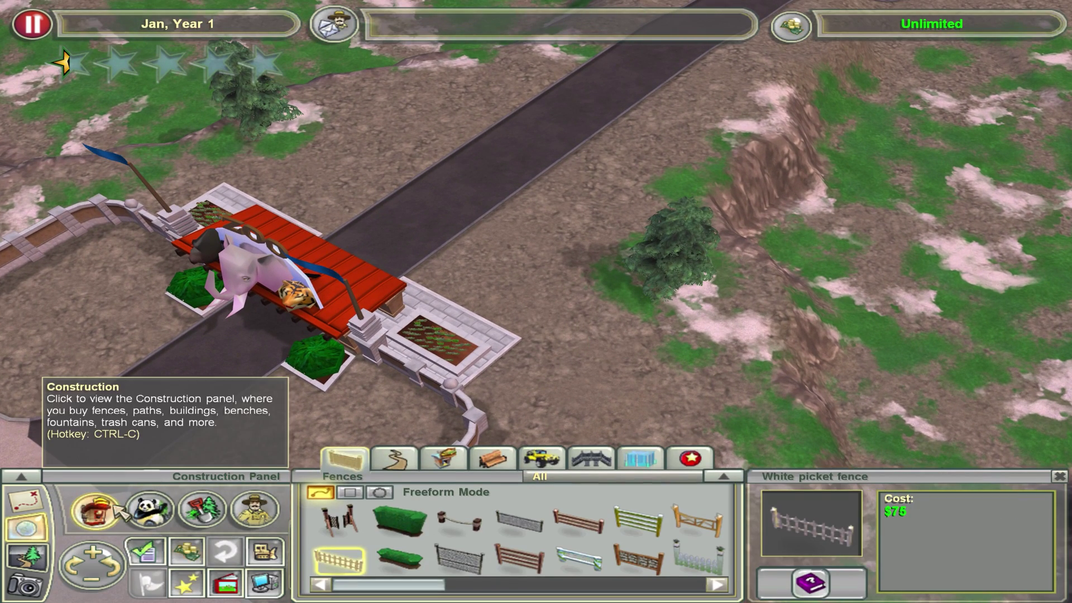
click(398, 522)
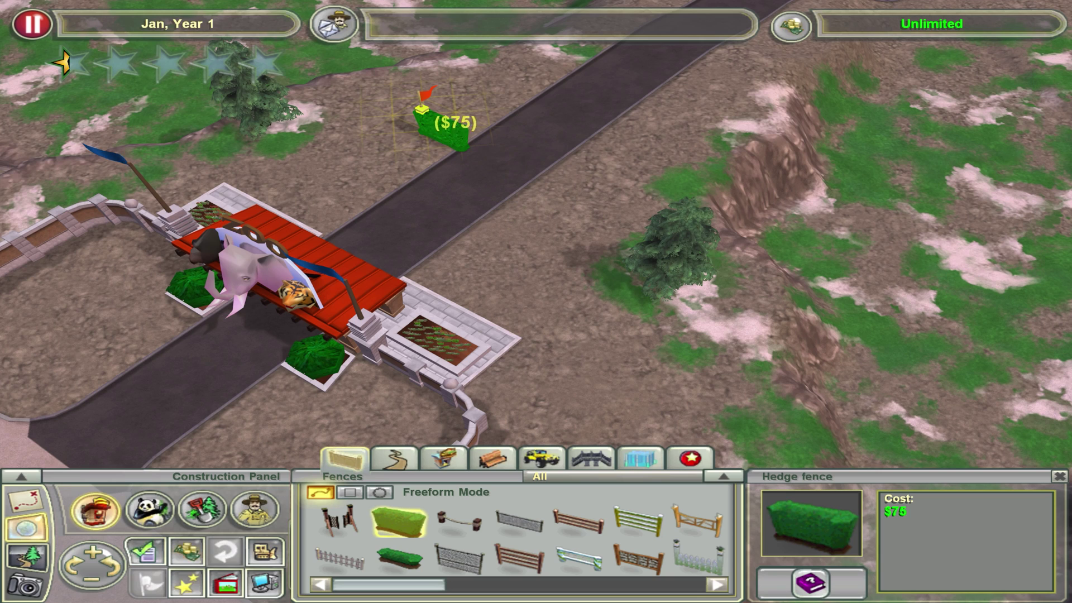
mouse_move(538, 38)
mouse_down()
mouse_move(507, 84)
mouse_move(389, 126)
mouse_move(282, 195)
mouse_move(177, 125)
mouse_move(361, 43)
mouse_move(291, 39)
mouse_move(371, 100)
mouse_move(366, 181)
mouse_move(223, 167)
mouse_move(290, 103)
mouse_move(362, 58)
mouse_move(538, 25)
mouse_up()
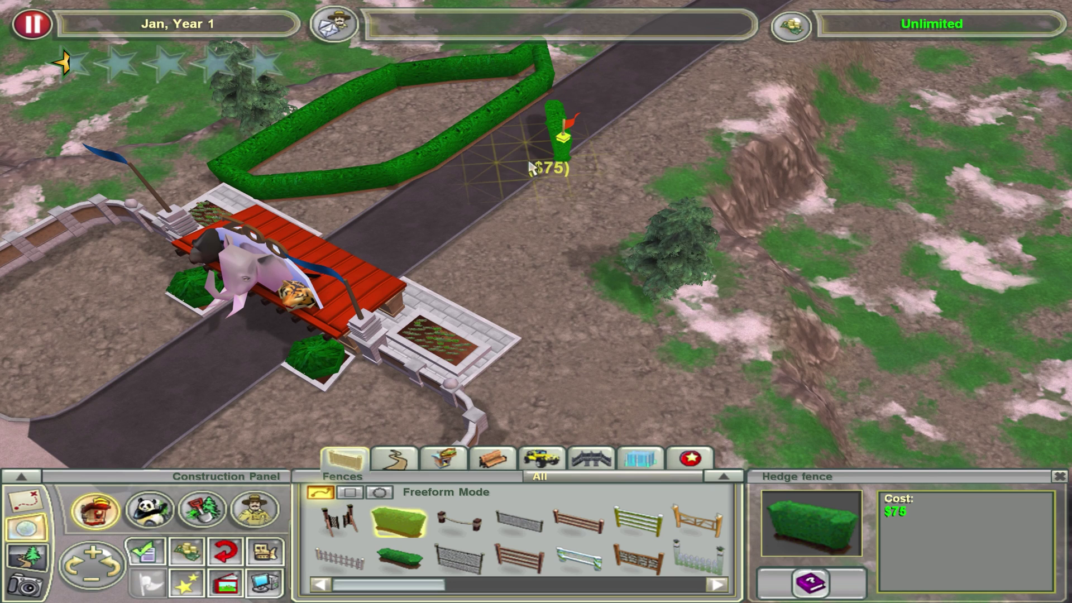
right_click(533, 171)
click(347, 521)
click(475, 127)
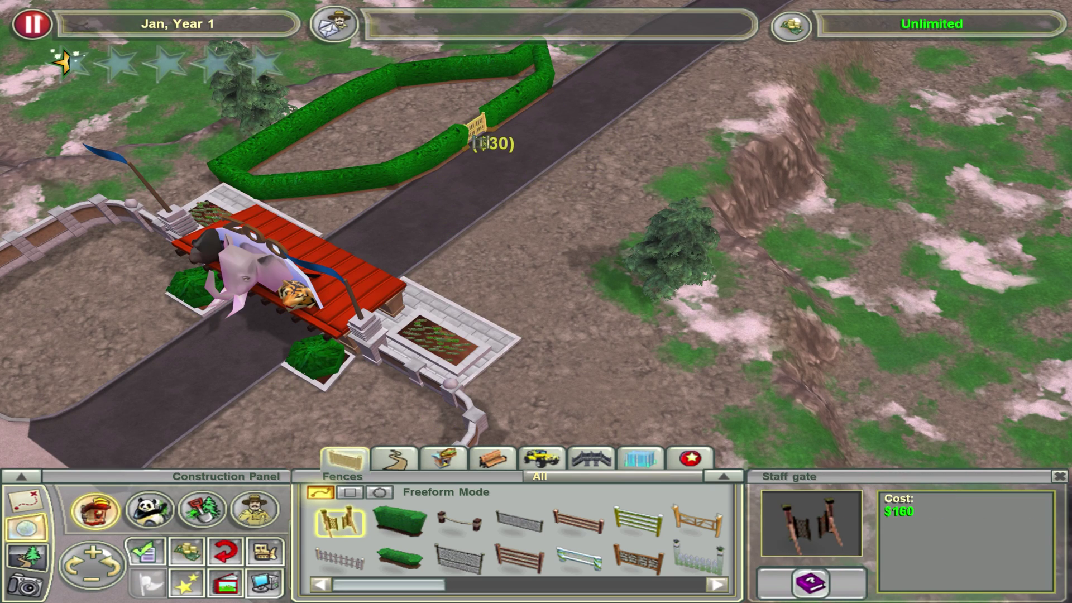
Place three Giant sable antelopes inside the hedge enclosure.
click(149, 508)
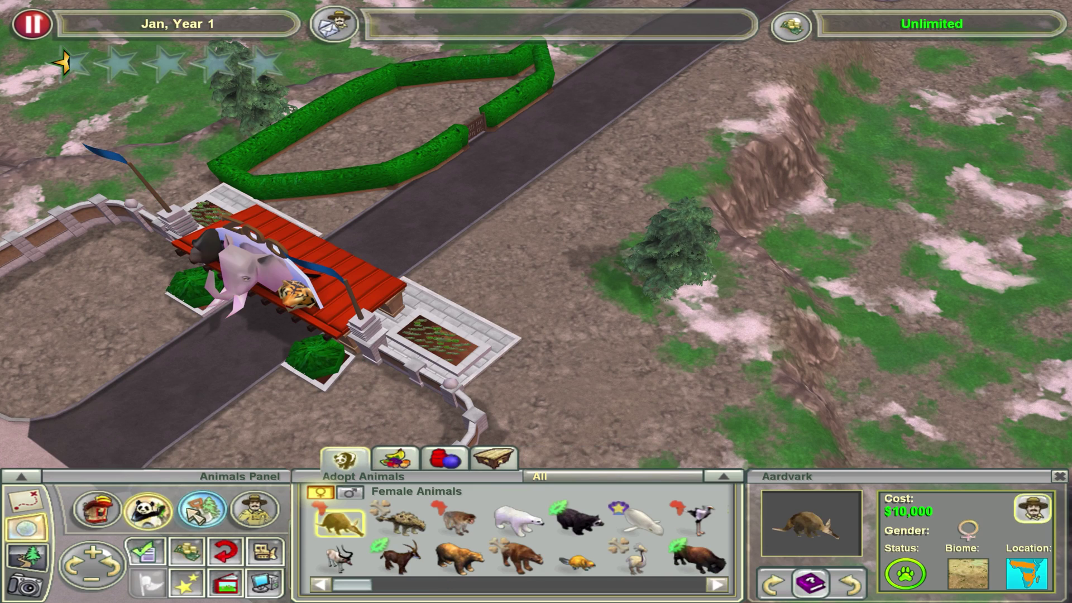
click(410, 559)
click(394, 118)
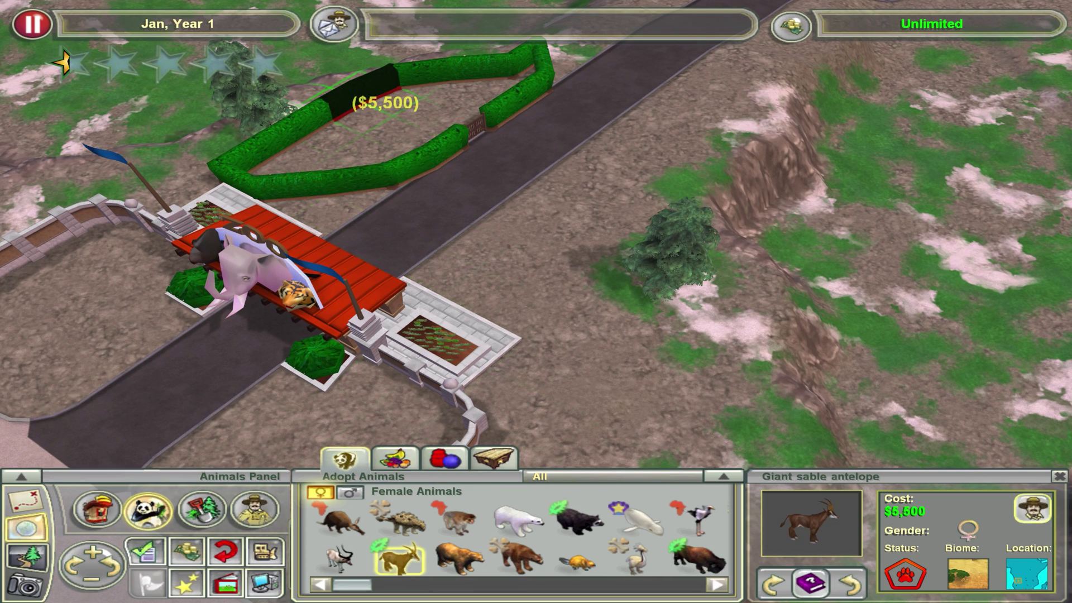
click(393, 117)
click(357, 146)
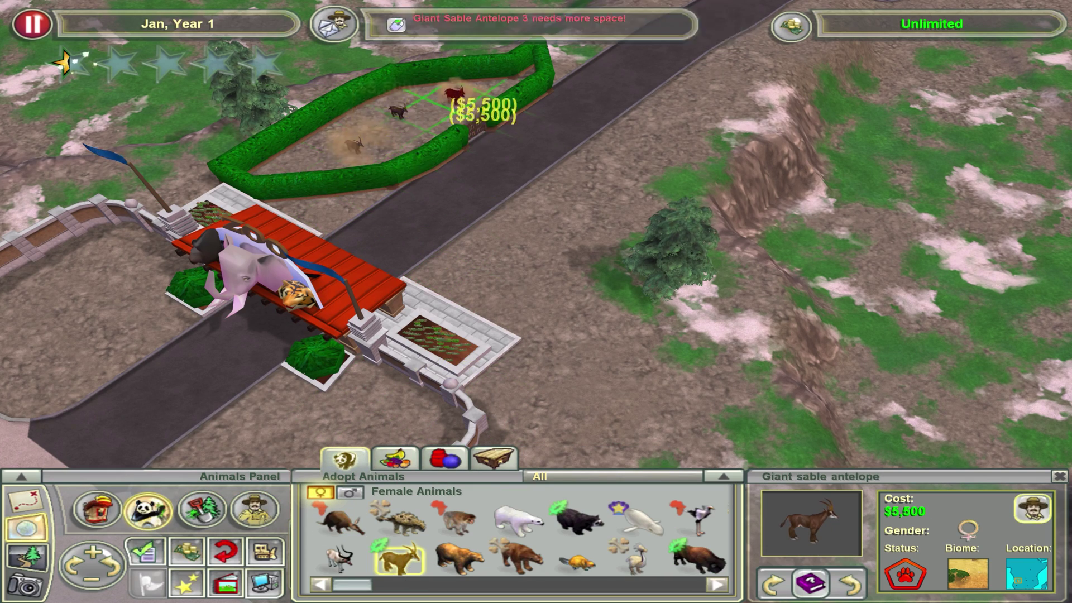
right_click(505, 317)
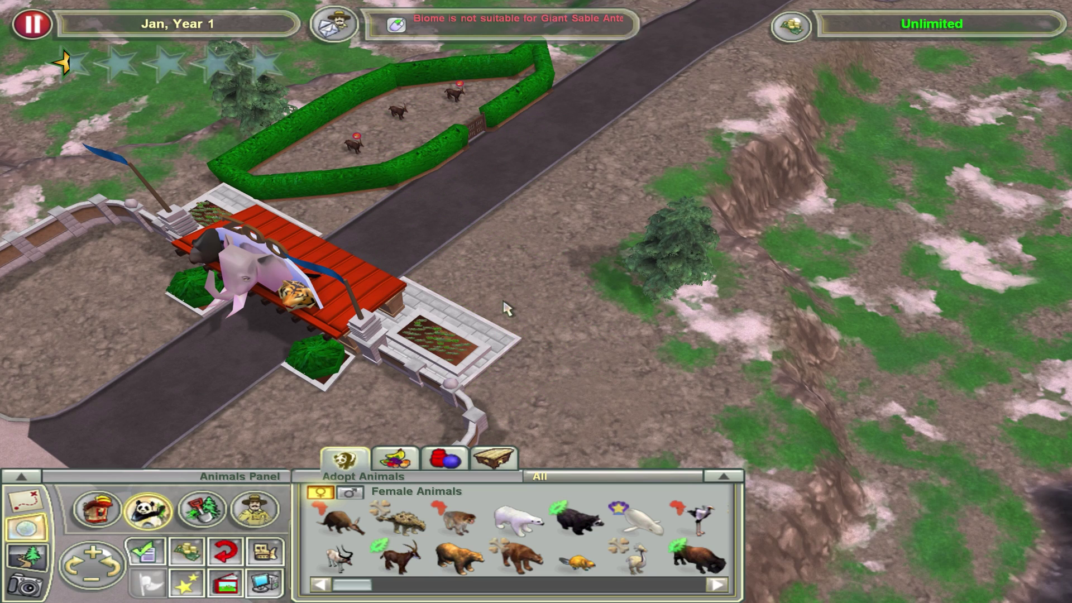
Rotate the camera around the antelope enclosure until the road runs up-right.
key(Up)
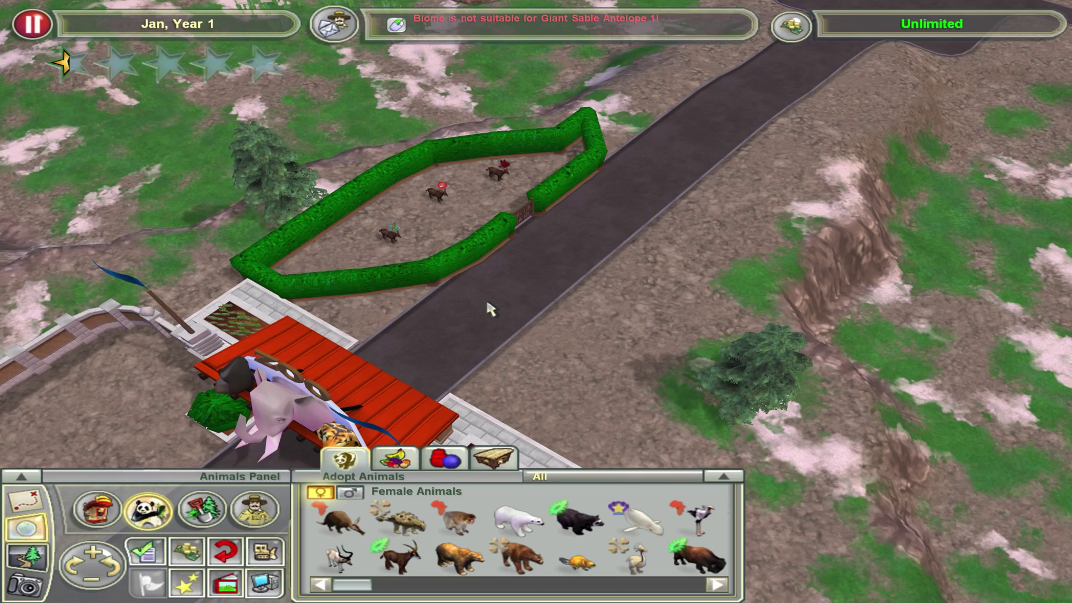
key(Right)
key(Left)
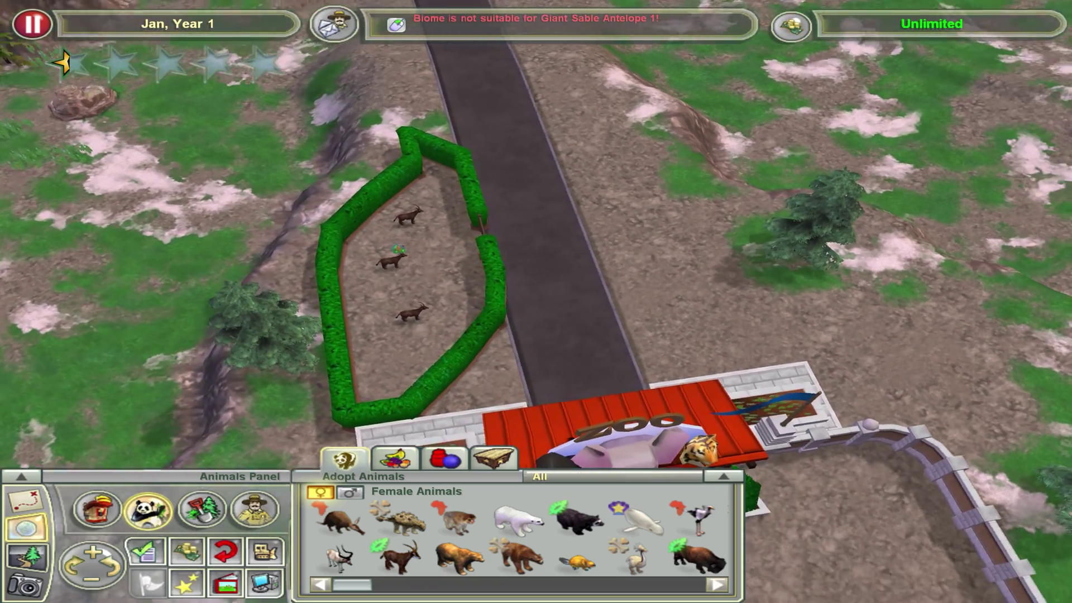
key(Right)
key(Left)
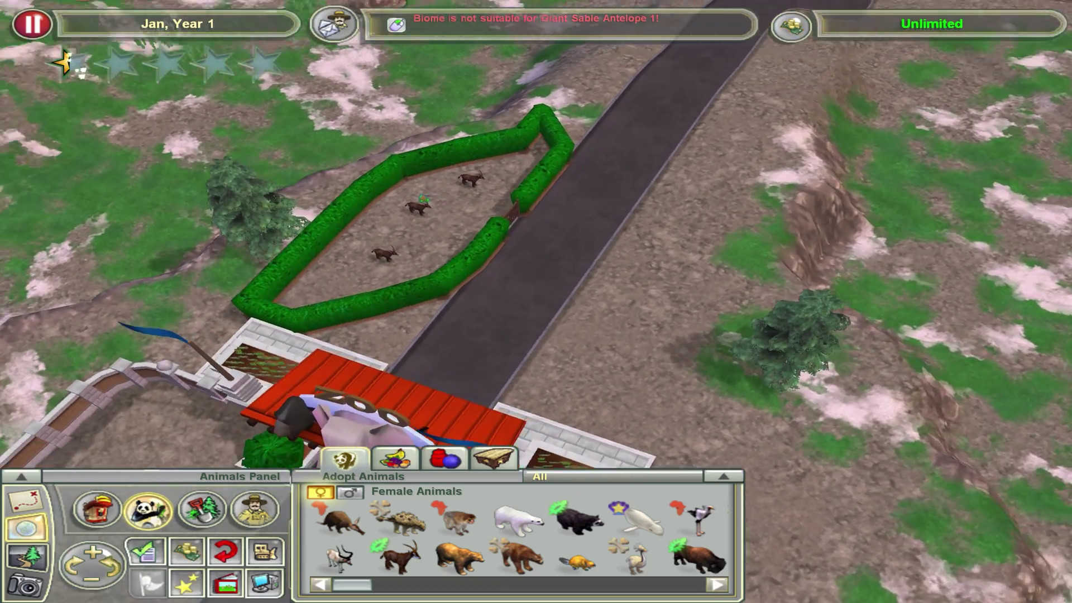
key(Right)
key(Left)
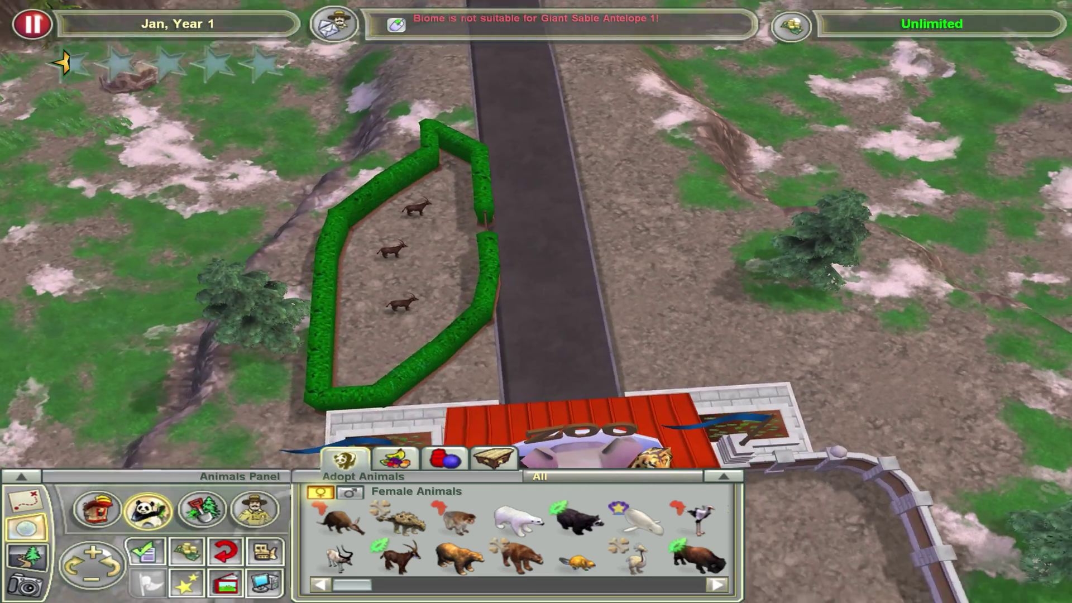
key(Right)
key(Left)
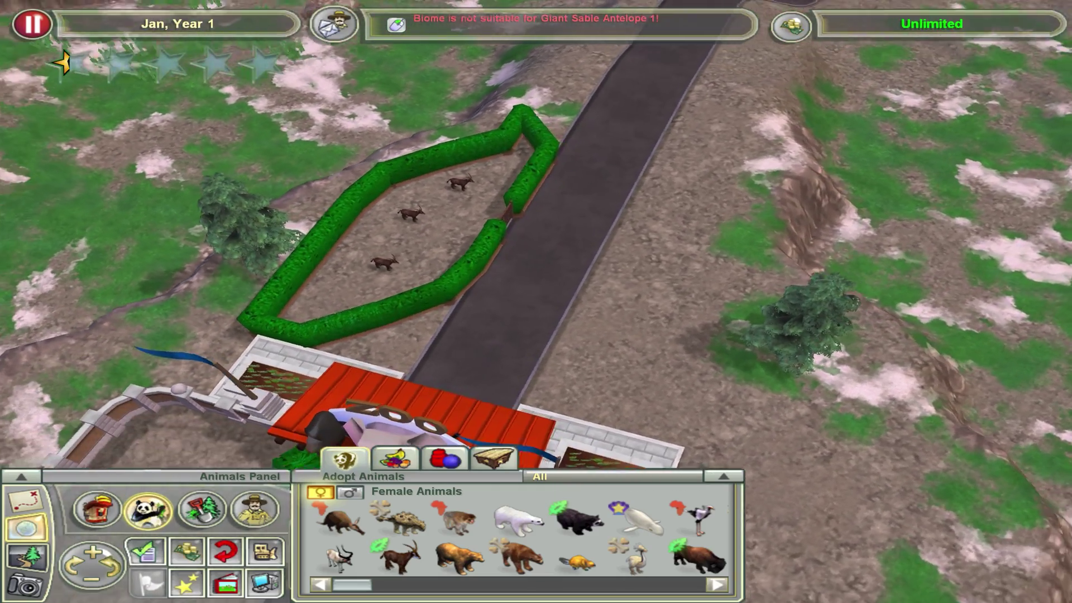
key(Right)
key(Left)
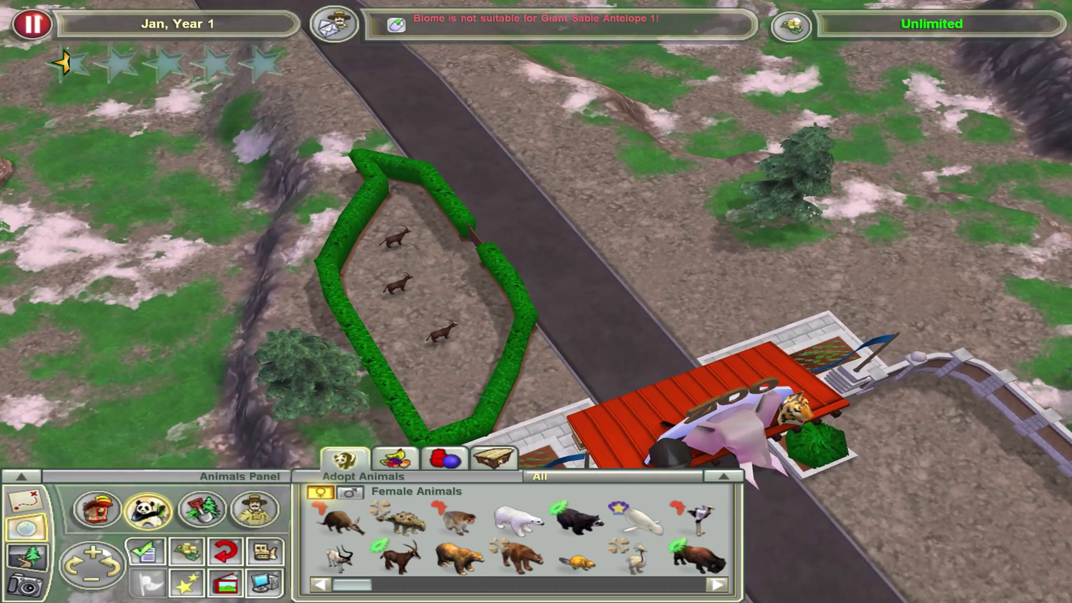